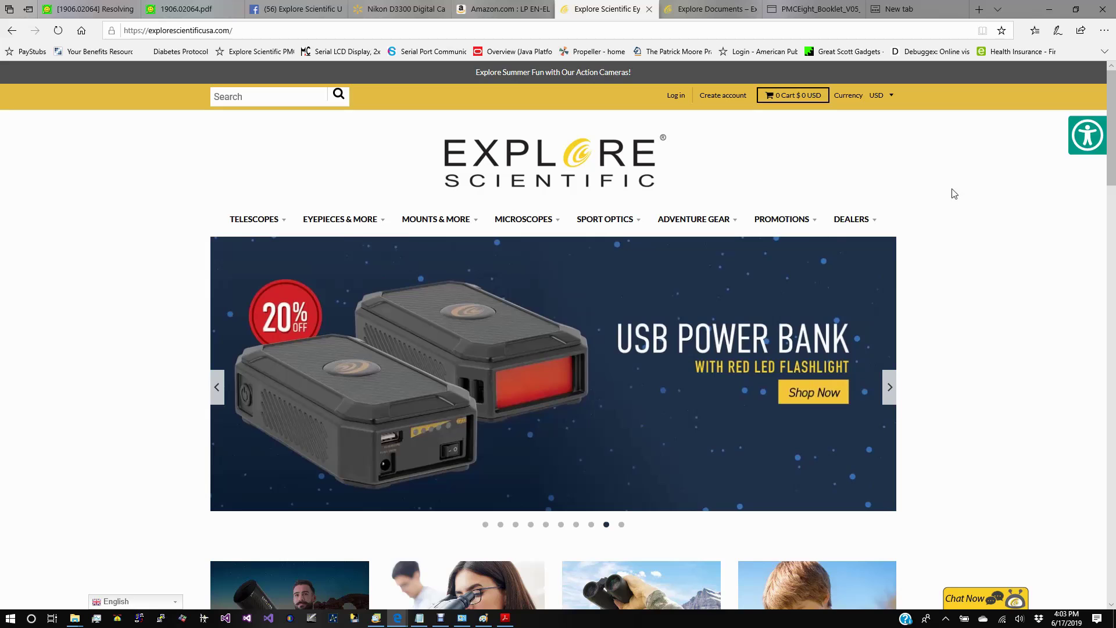
left_click(910, 11)
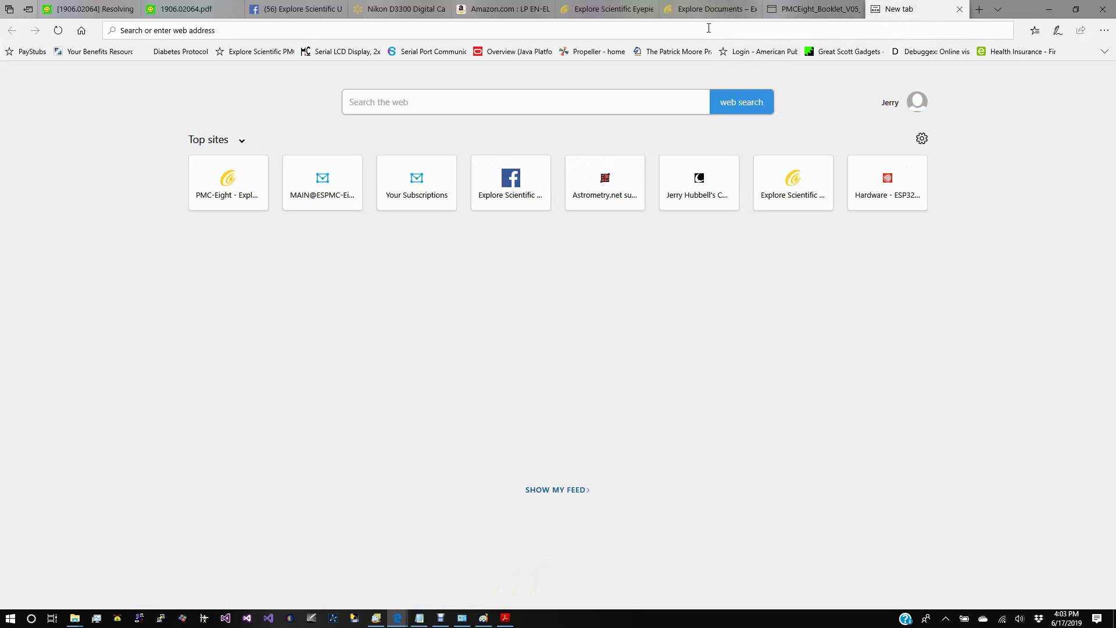
type("www.ascom-standr")
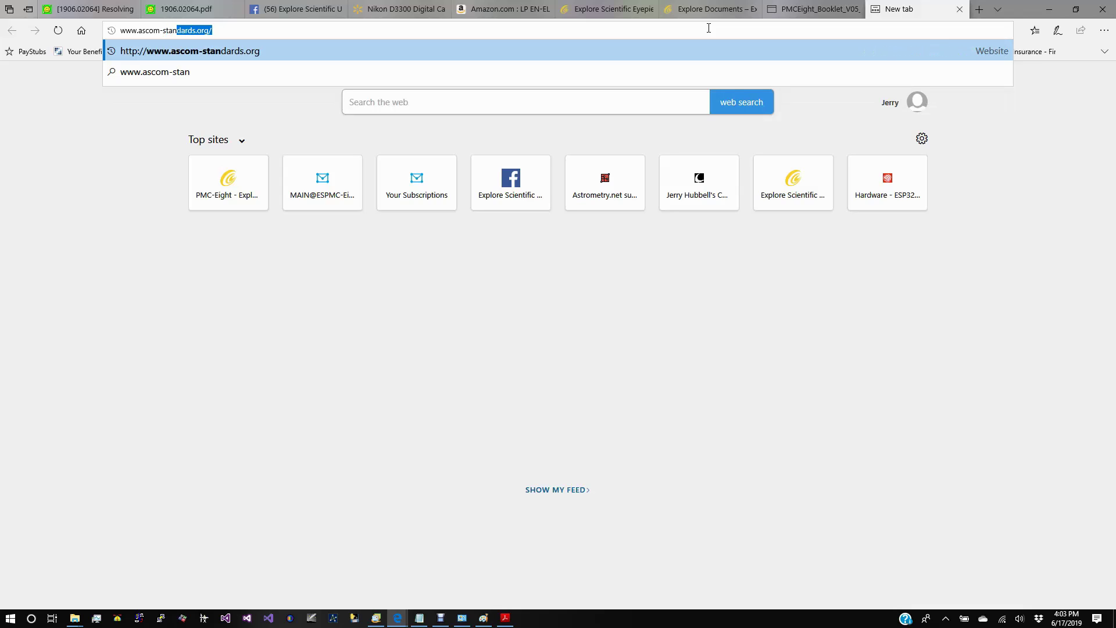
key("BackSpace")
type("ards.org")
key("Return")
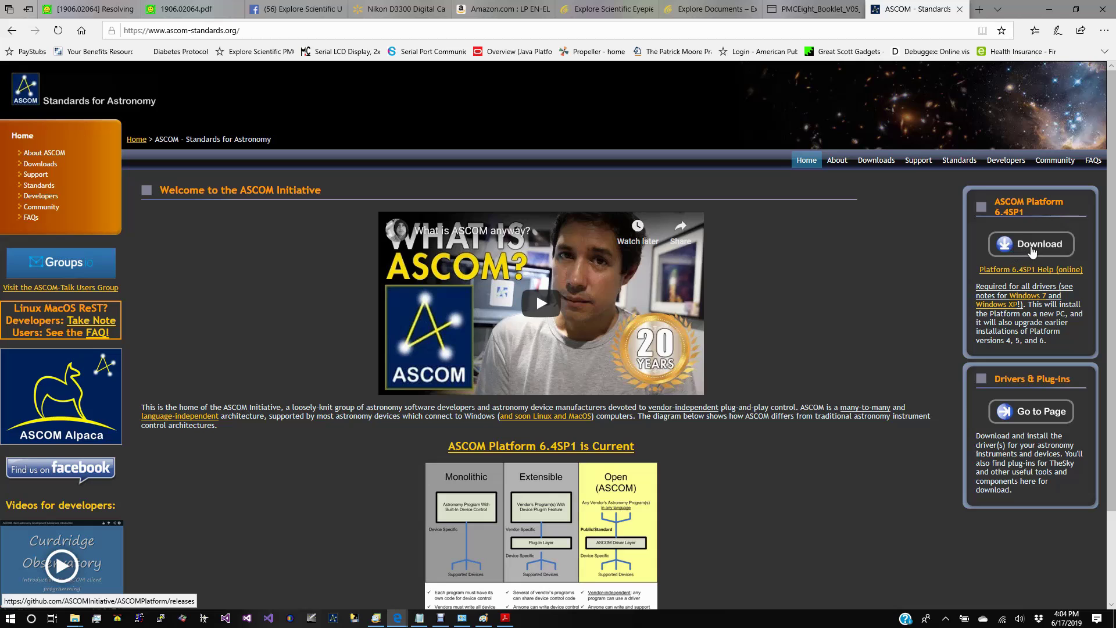
Open the ASCOM Platform 6.4SP1 download page on GitHub and read through the release notes towards the download links
left_click(956, 256)
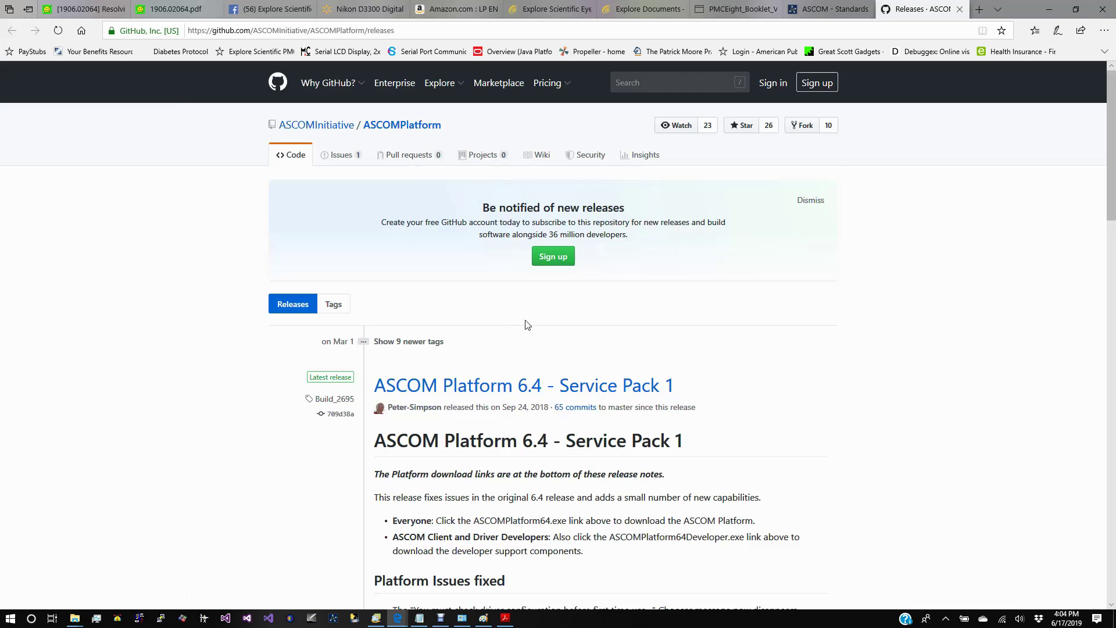
scroll(690, 394, "down", 2)
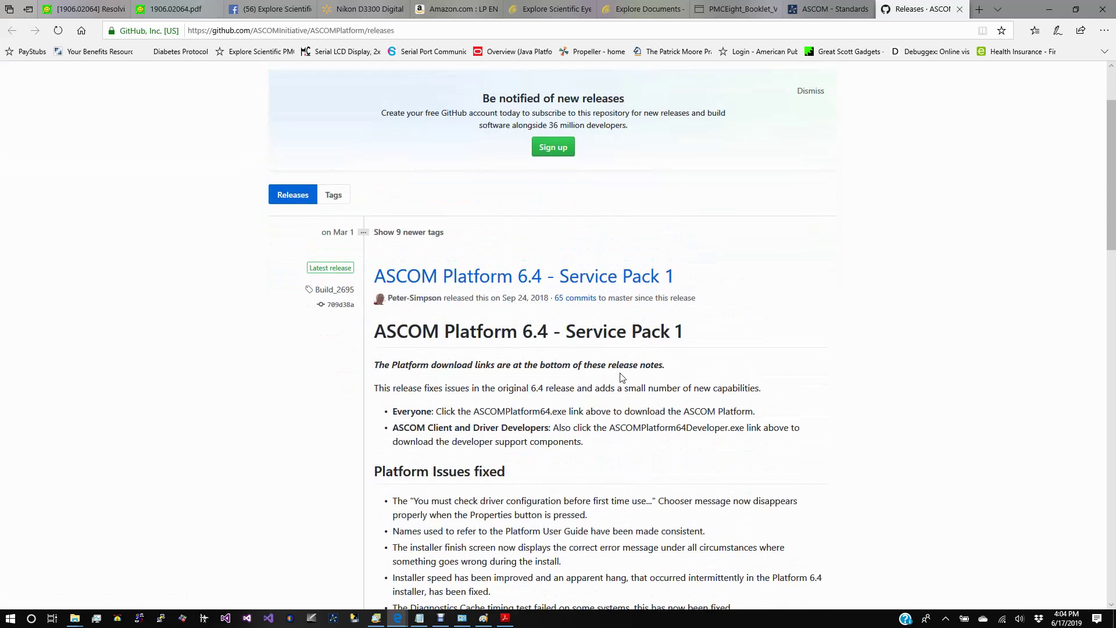
scroll(568, 358, "down", 13)
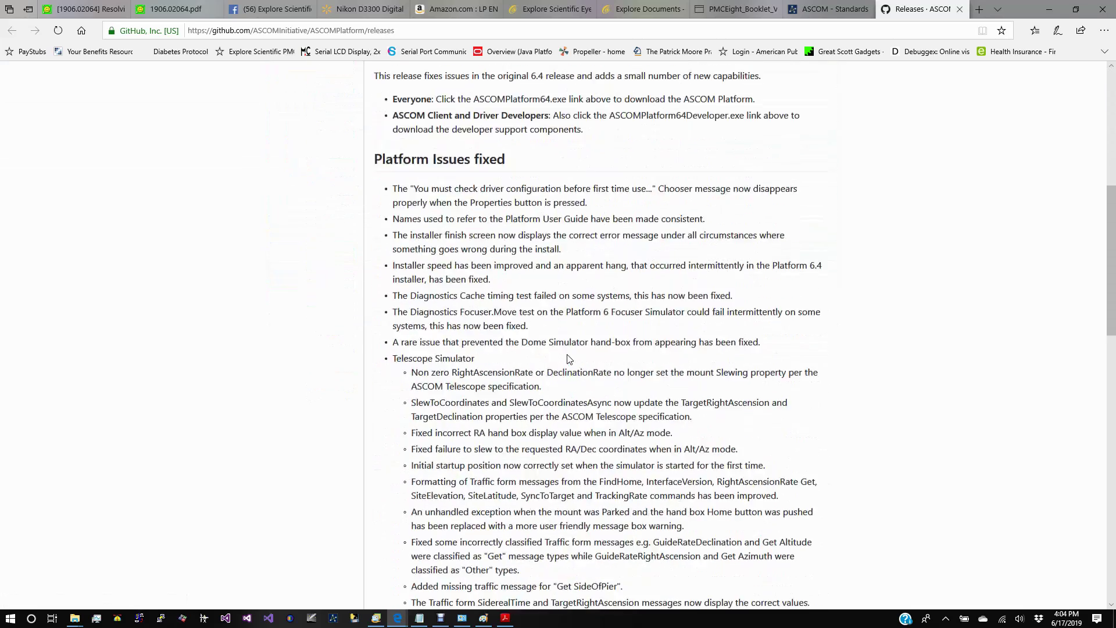
scroll(568, 359, "down", 11)
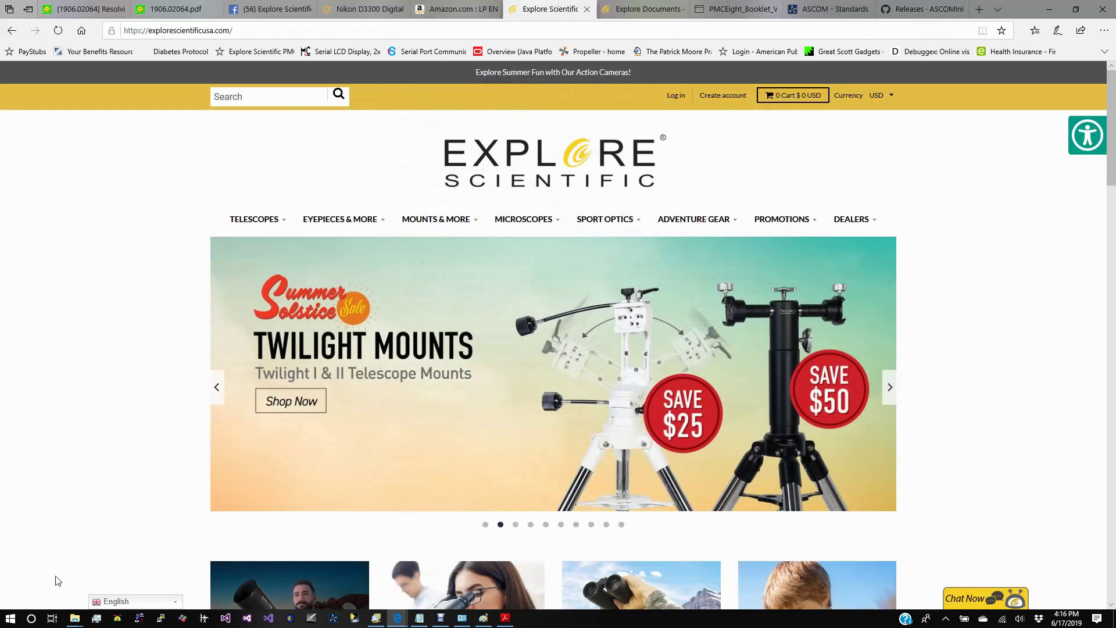
Launch ASCOM Diagnostics from the ASCOM Platform 6 programs to check the installed platform version, and exit it
left_click(15, 620)
scroll(104, 440, "down", 1)
scroll(104, 439, "down", 8)
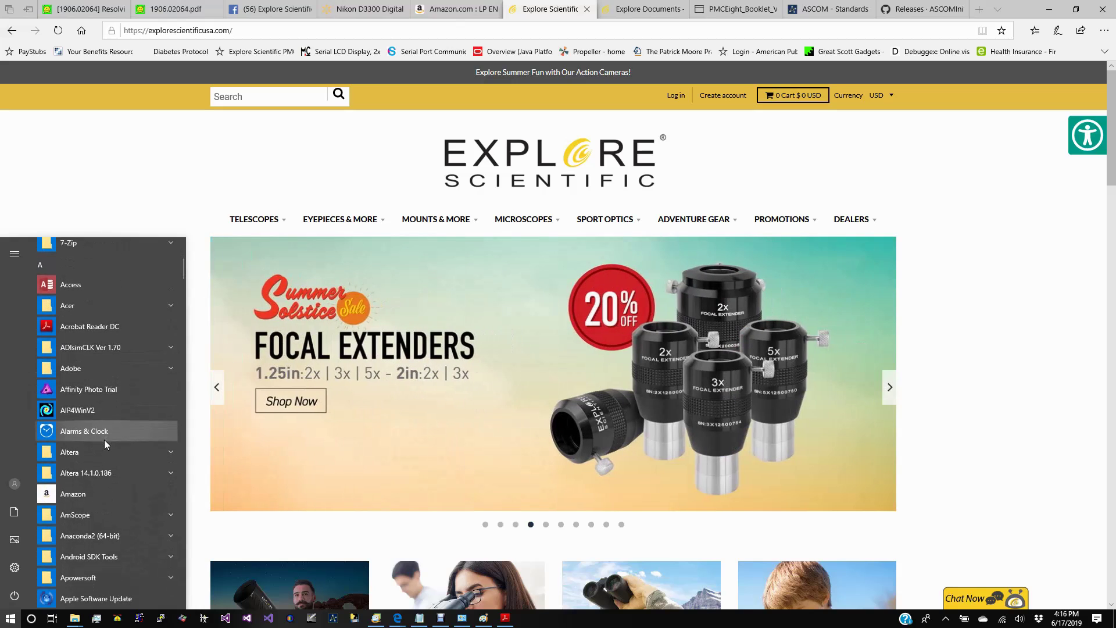
scroll(103, 439, "down", 4)
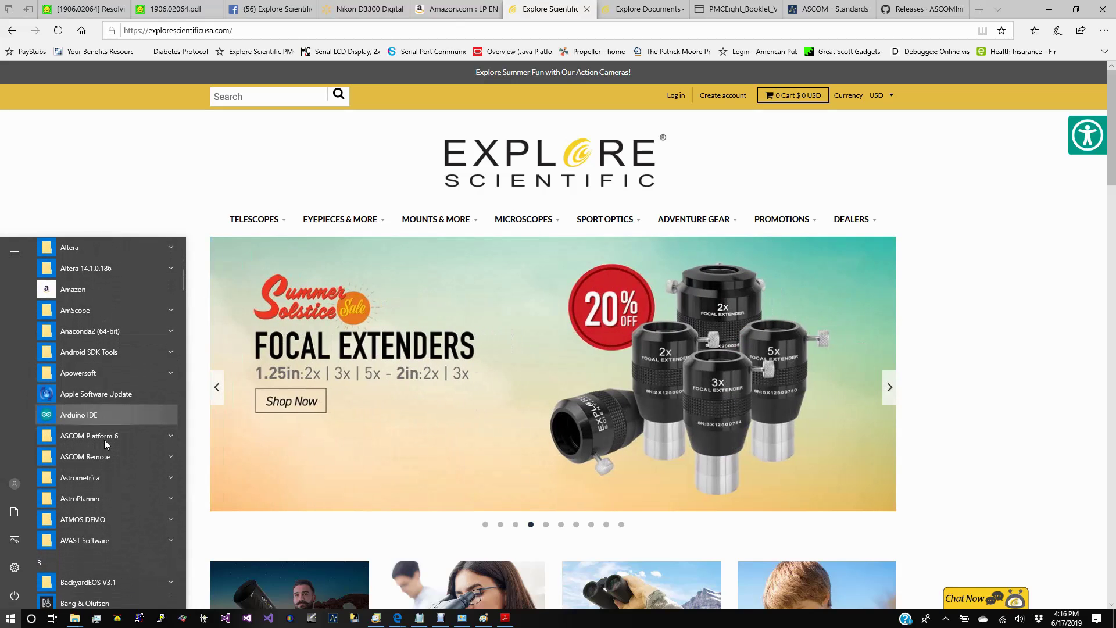
left_click(104, 422)
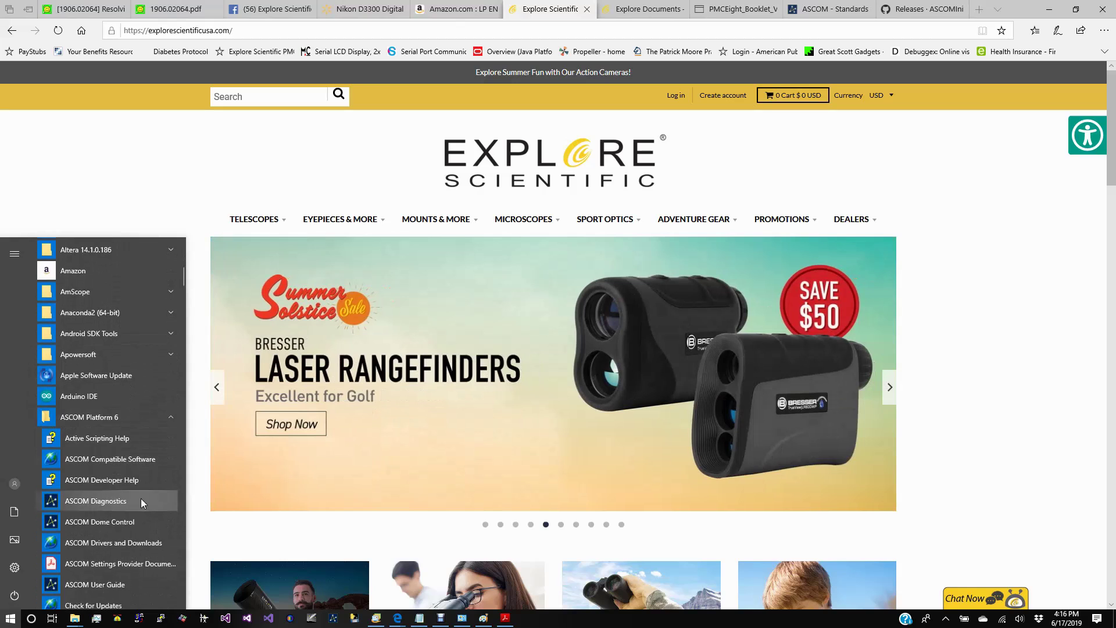
left_click(102, 501)
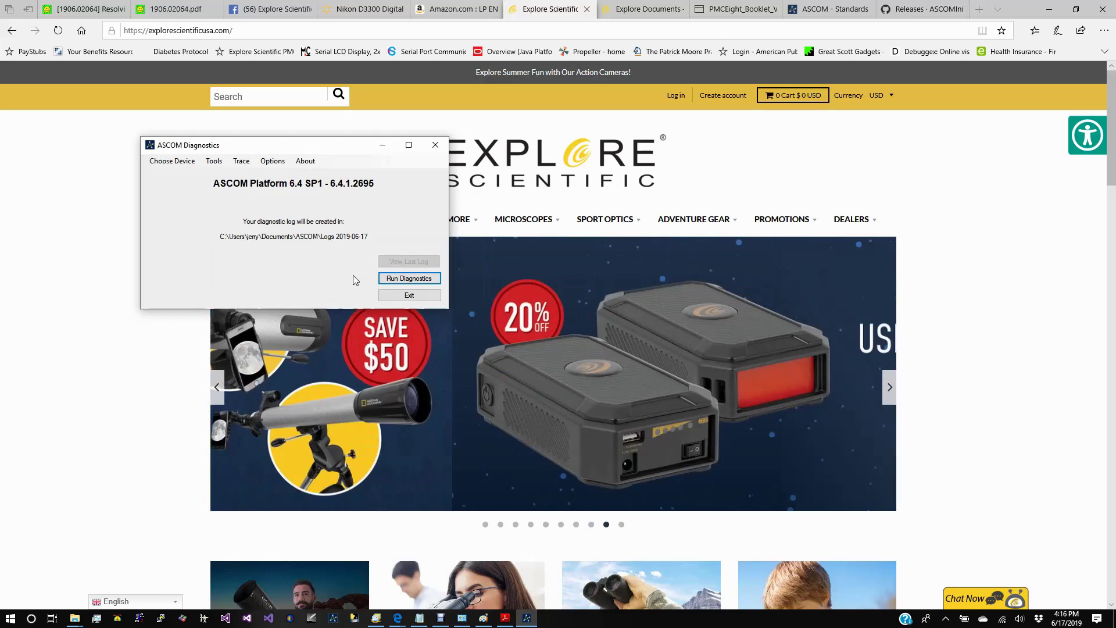
left_click(409, 296)
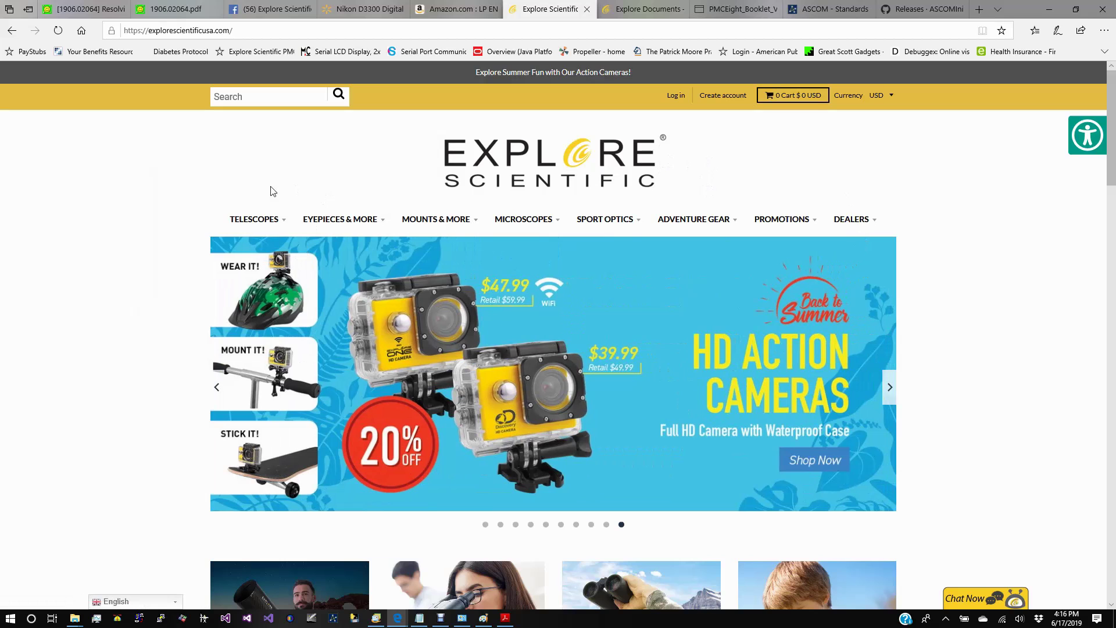
On the Explore Scientific site, go to the PMC-Eight mounts page and open ExploreStars App and ASCOM Downloads
mouse_move(267, 221)
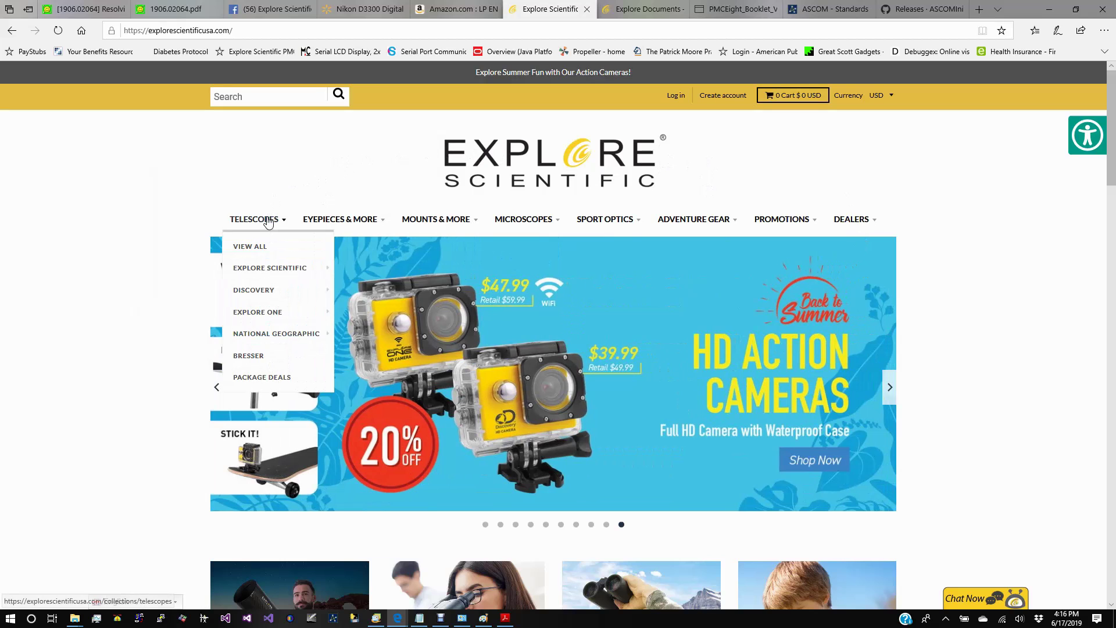
mouse_move(407, 224)
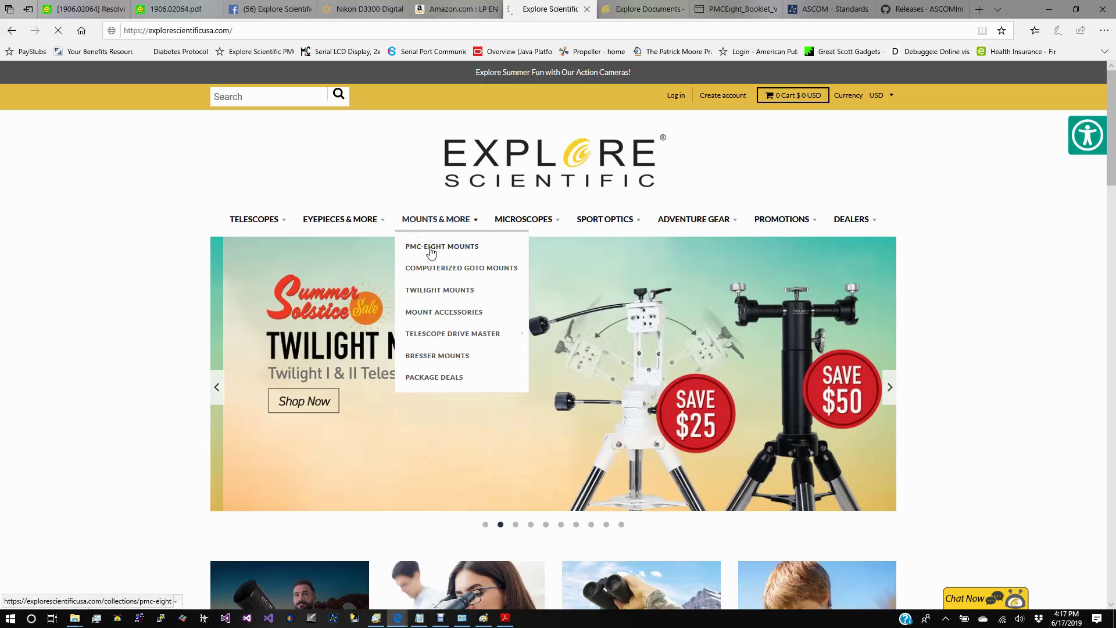
left_click(431, 251)
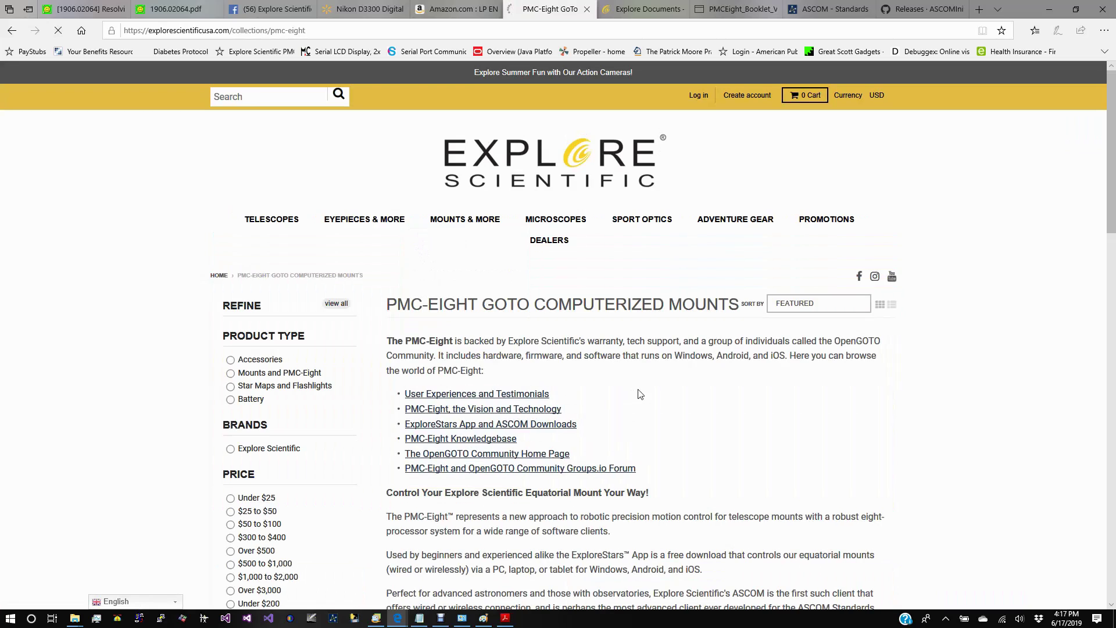
scroll(691, 380, "down", 9)
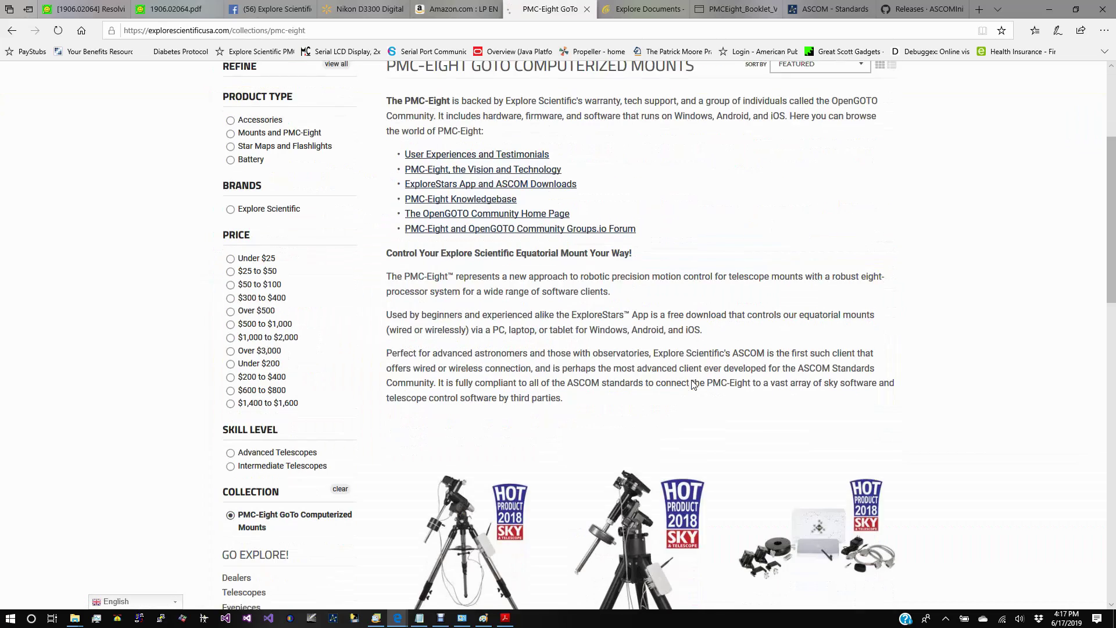
scroll(692, 379, "up", 9)
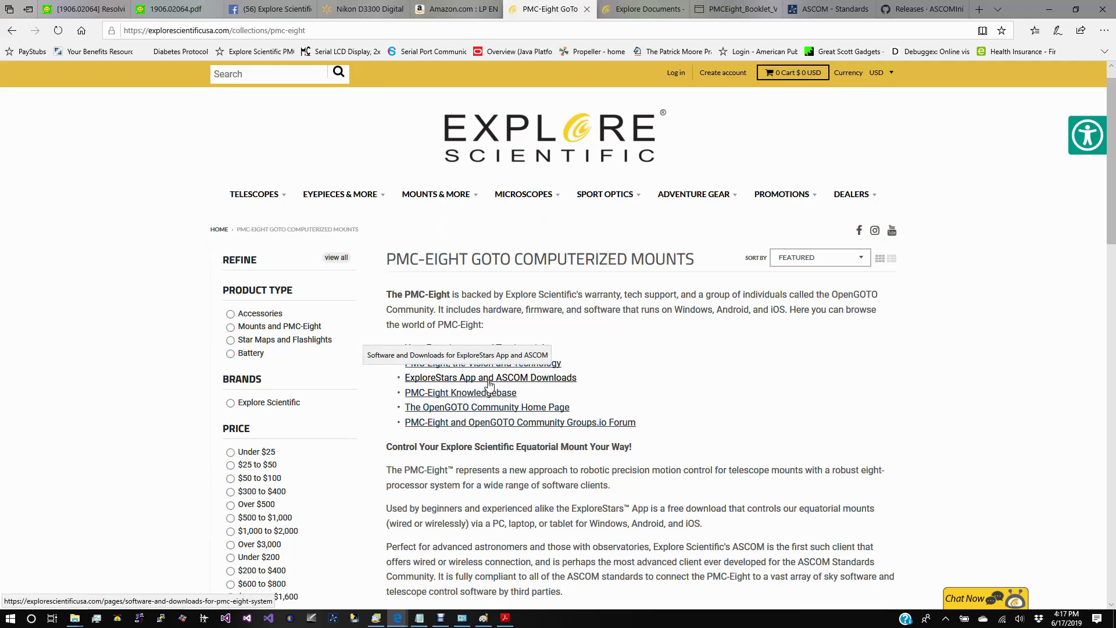
left_click(488, 380)
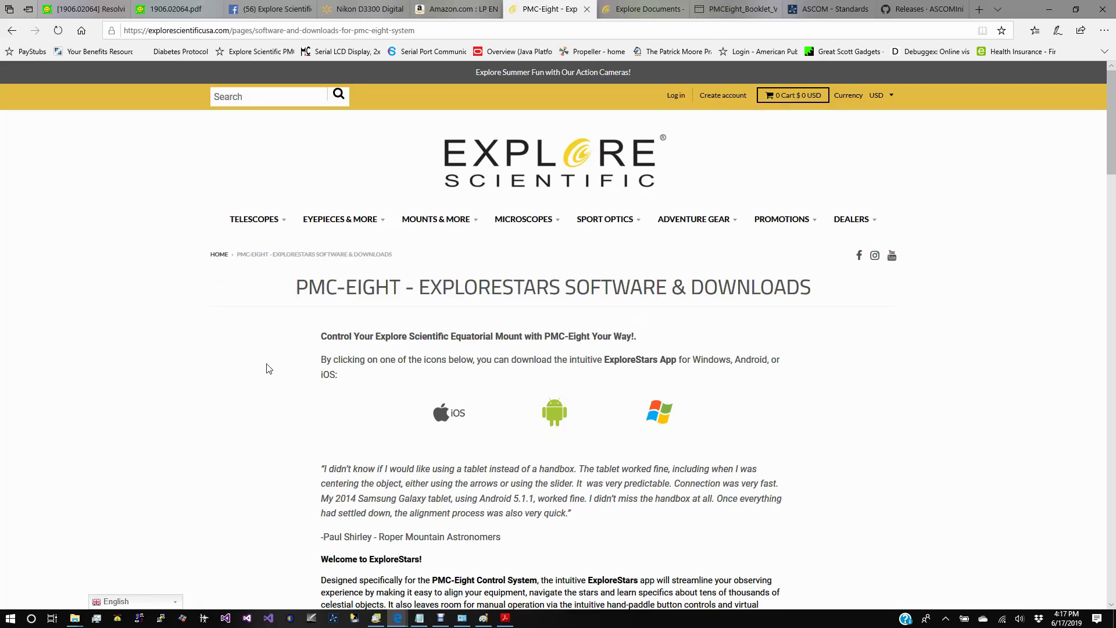
Find the ASCOM Standard PMC-Eight Driver section, and download and run the 32/64-bit Any CPU ASCOM driver installer
scroll(267, 367, "down", 6)
scroll(640, 316, "down", 10)
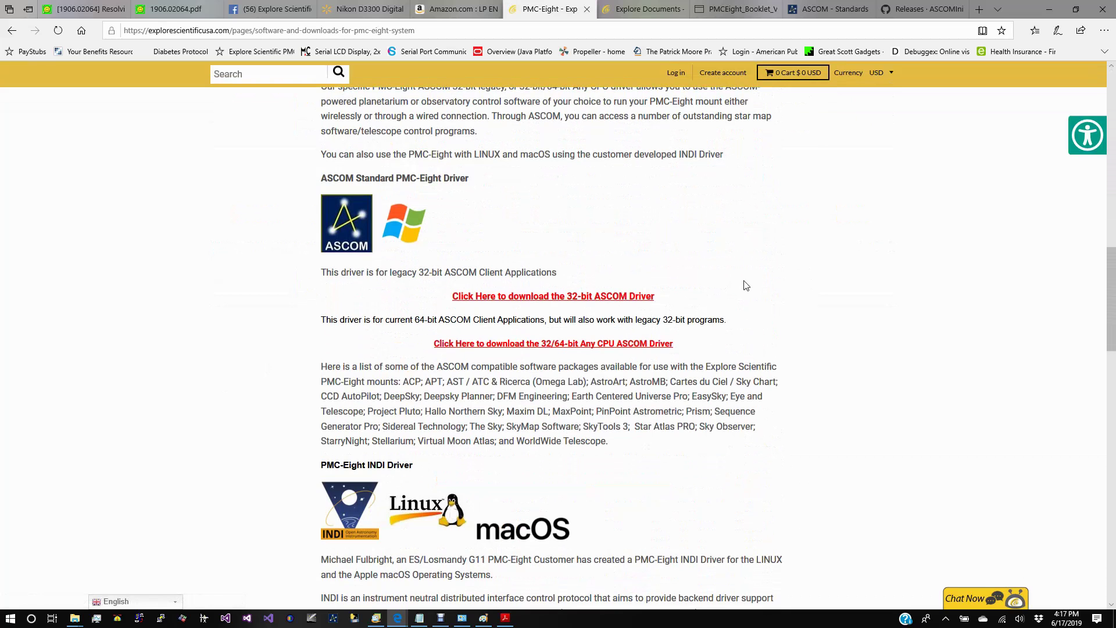
scroll(744, 284, "down", 6)
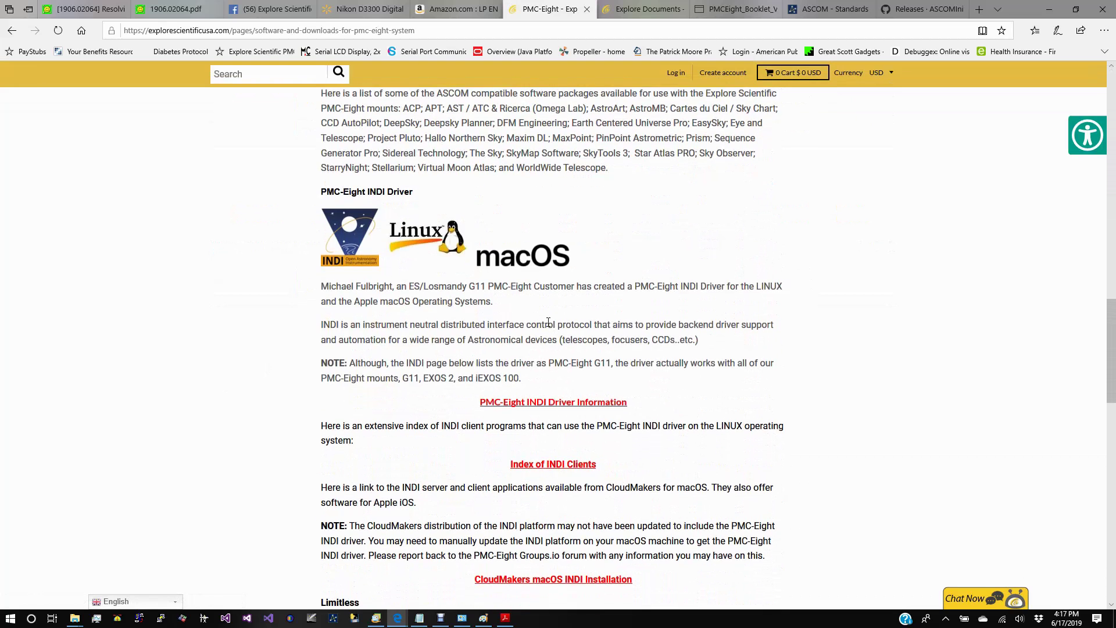
scroll(523, 309, "up", 7)
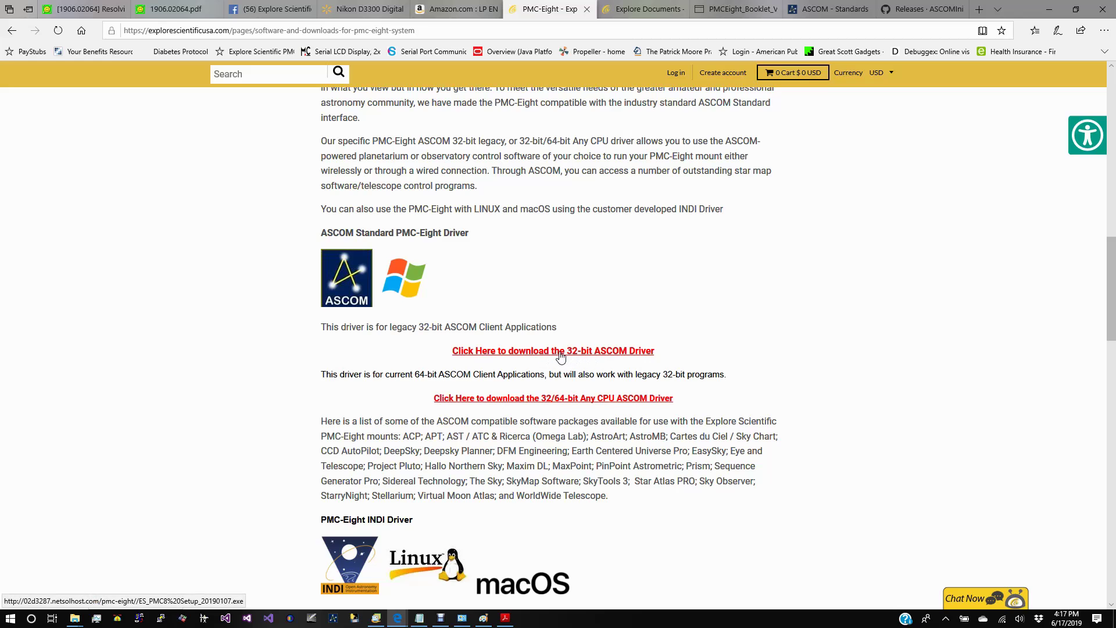
scroll(567, 362, "down", 1)
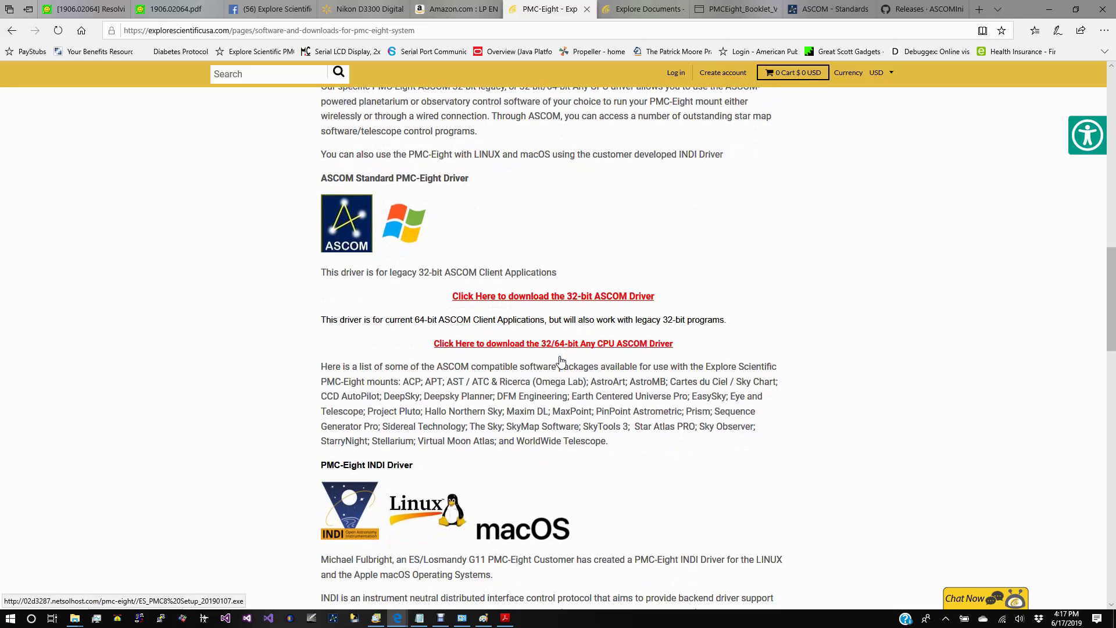
left_click(533, 348)
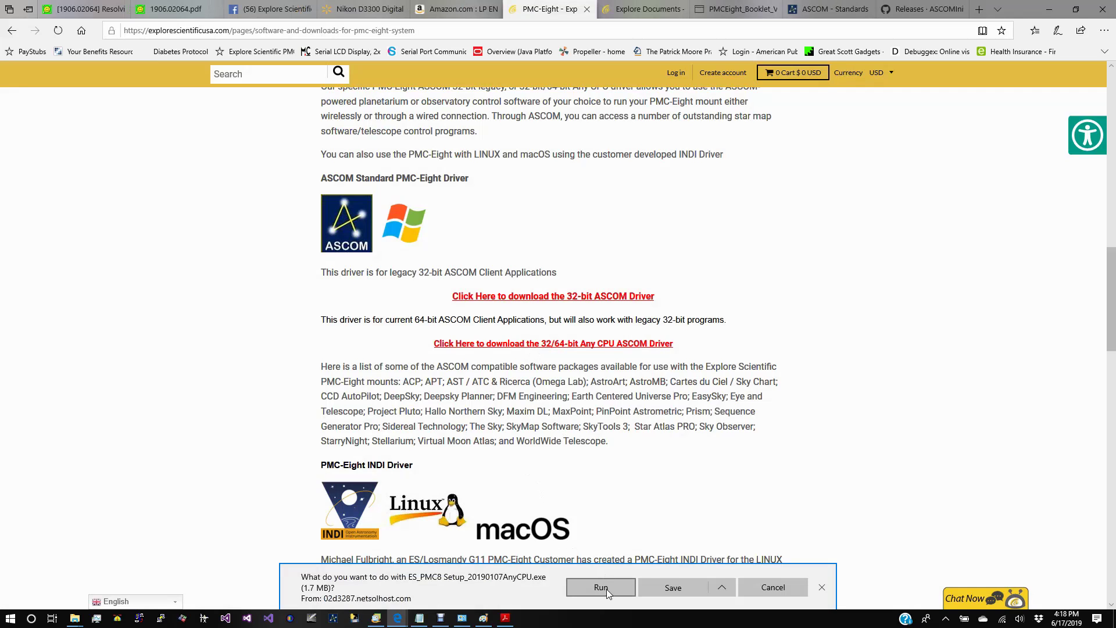
left_click(602, 587)
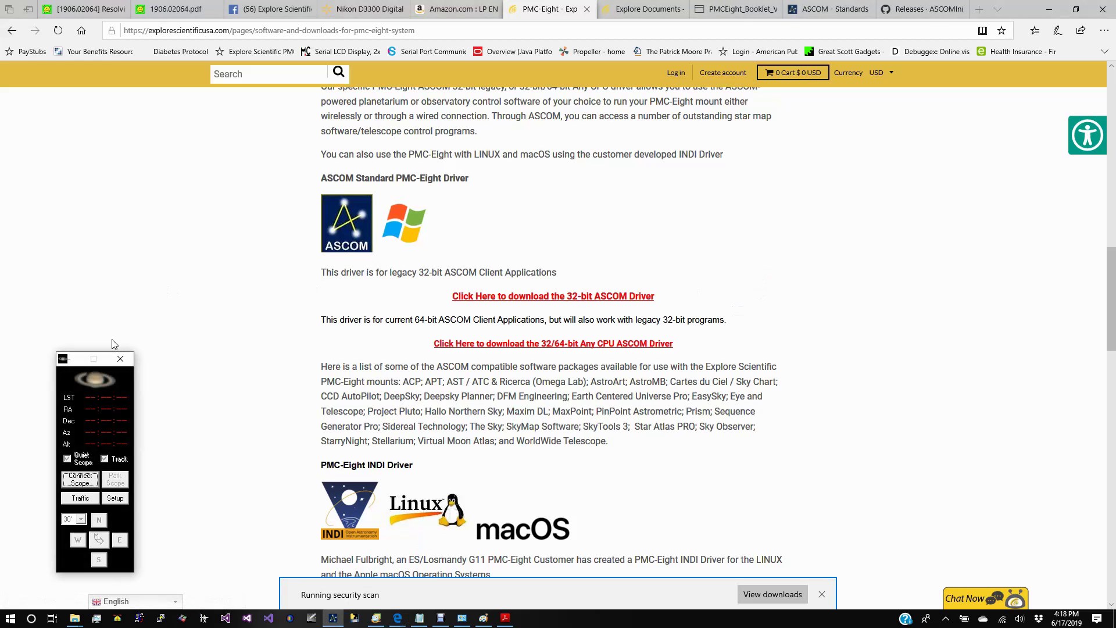
Close the telescope hand control window and allow ES_PMC8 Setup_20190107AnyCPU (1).exe to run despite the SmartScreen block
left_click(121, 359)
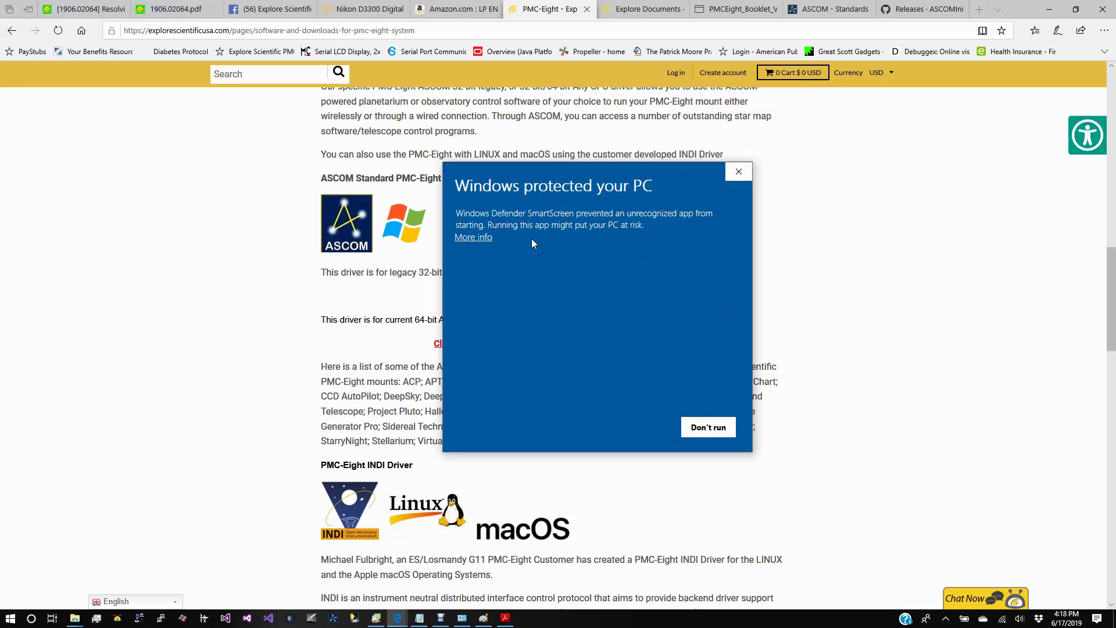
left_click(480, 238)
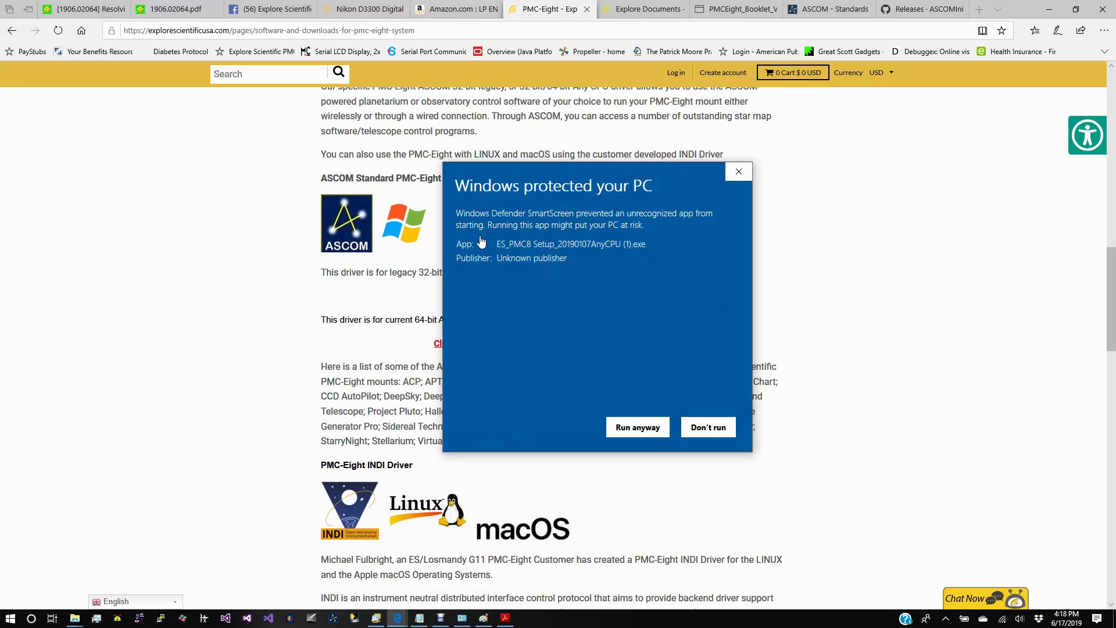
left_click(645, 427)
left_click(642, 432)
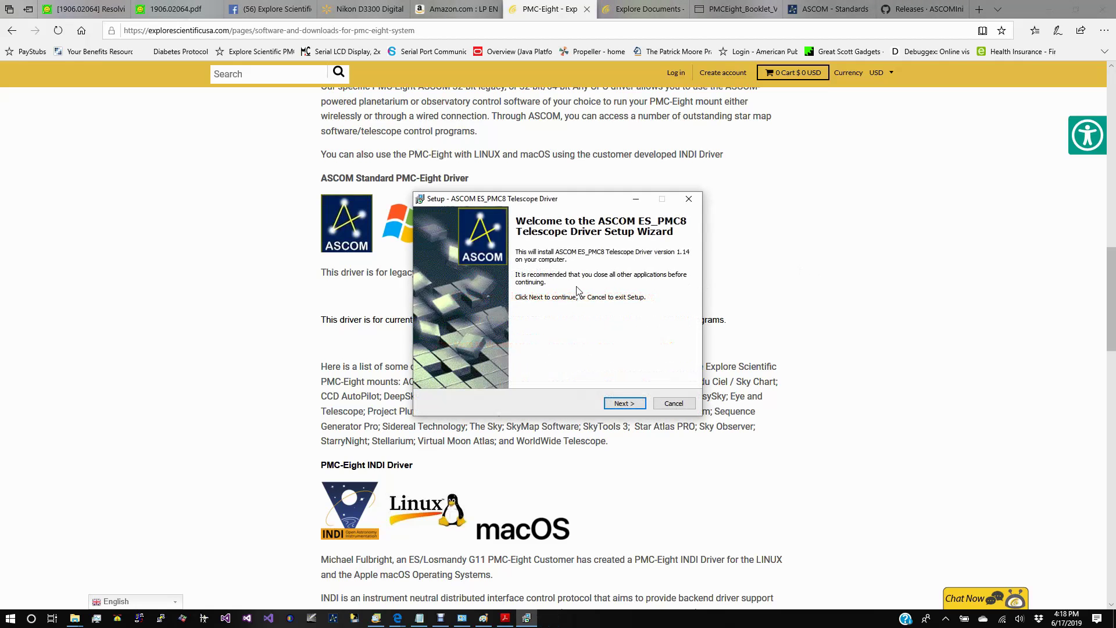
Accept the license agreement in the ASCOM ES_PMC8 Telescope Driver setup and deselect installing the source files
left_click_drag(535, 200, 532, 193)
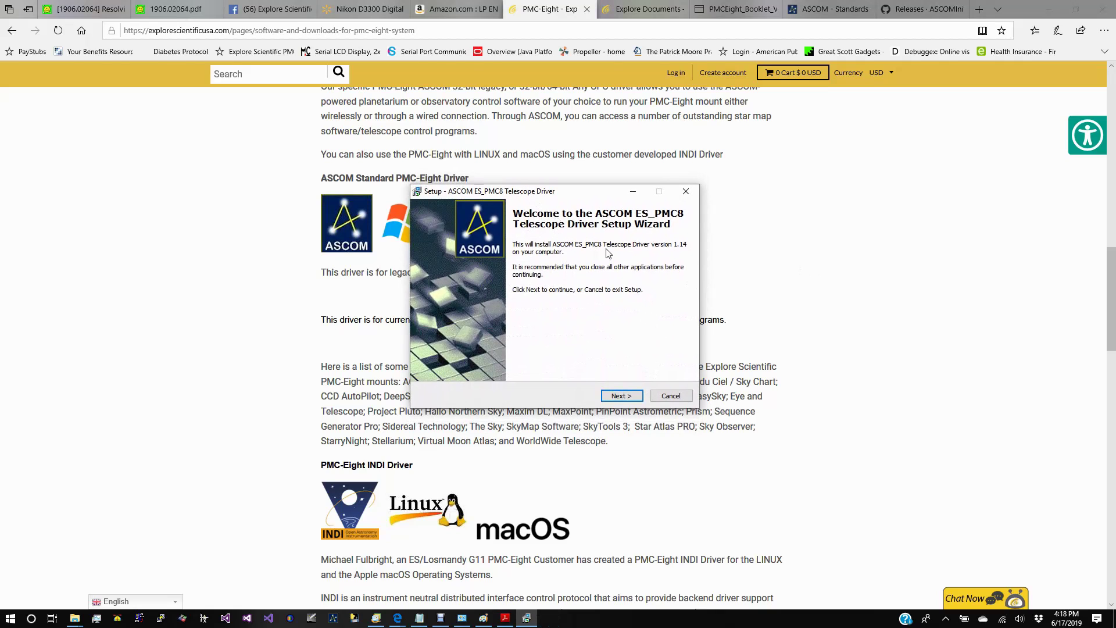
left_click(615, 397)
left_click(471, 361)
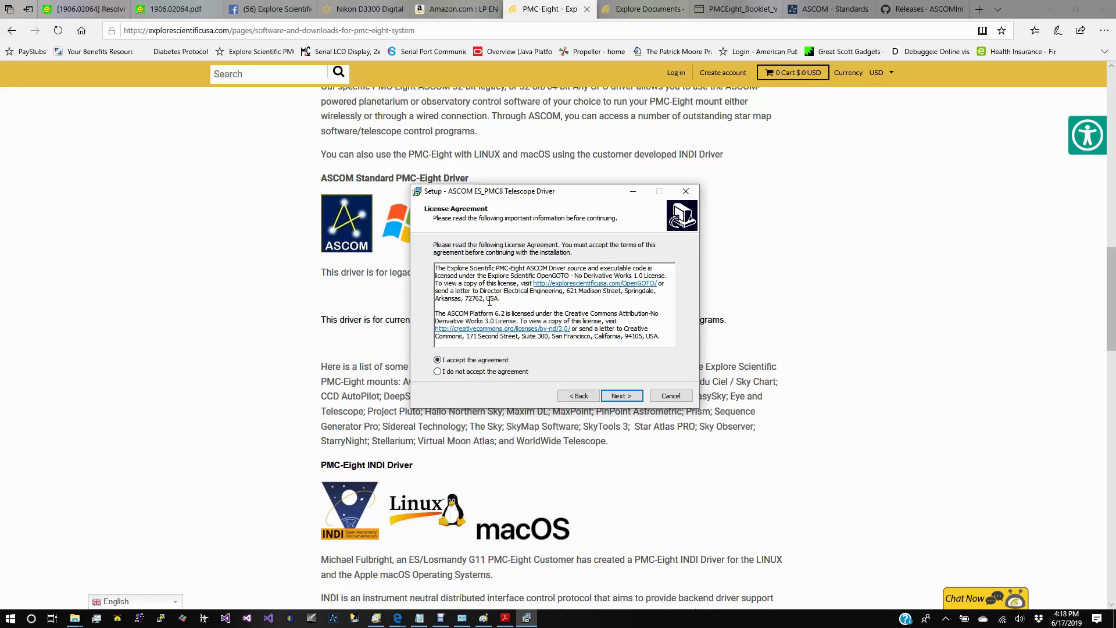
left_click(626, 399)
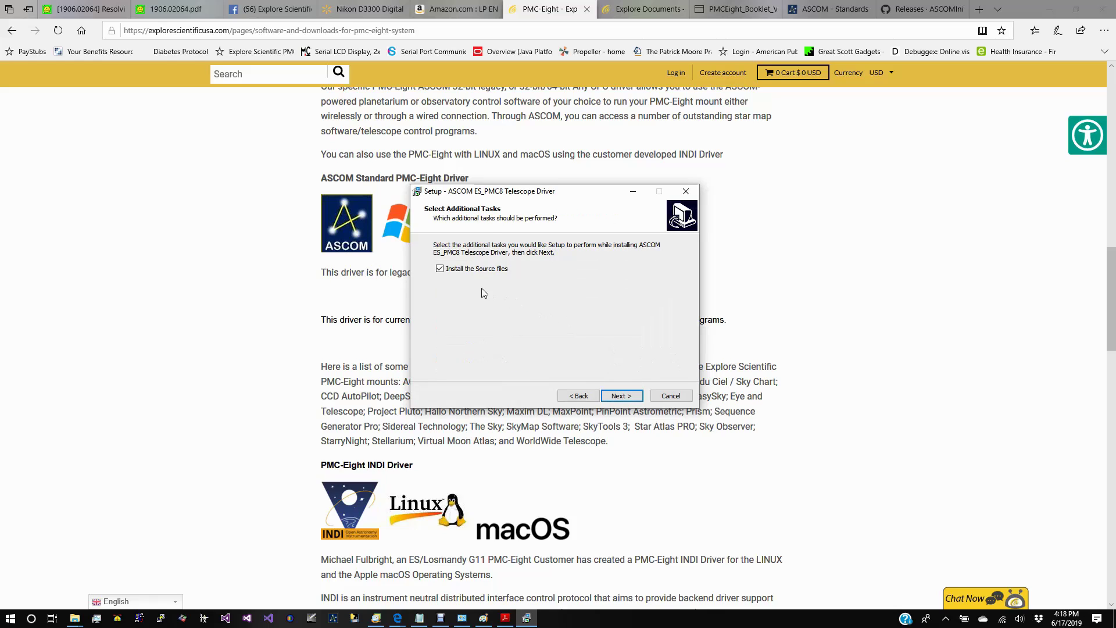
left_click(440, 269)
left_click(634, 397)
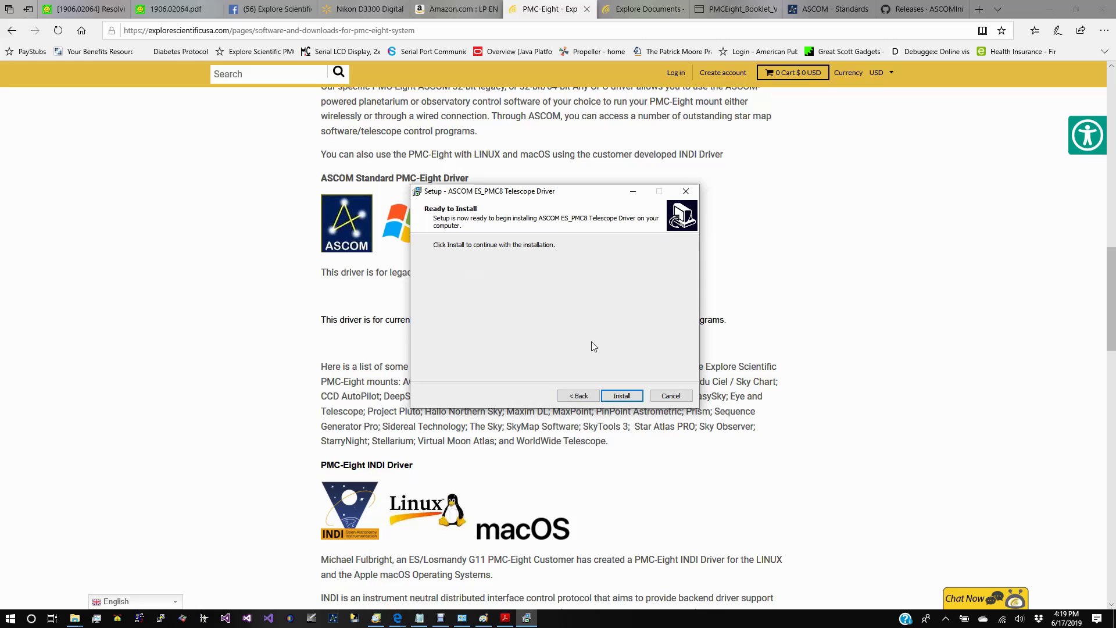
Install the ES_PMC8 telescope driver, agree to removing the previous version, and finish the setup wizard
left_click(622, 397)
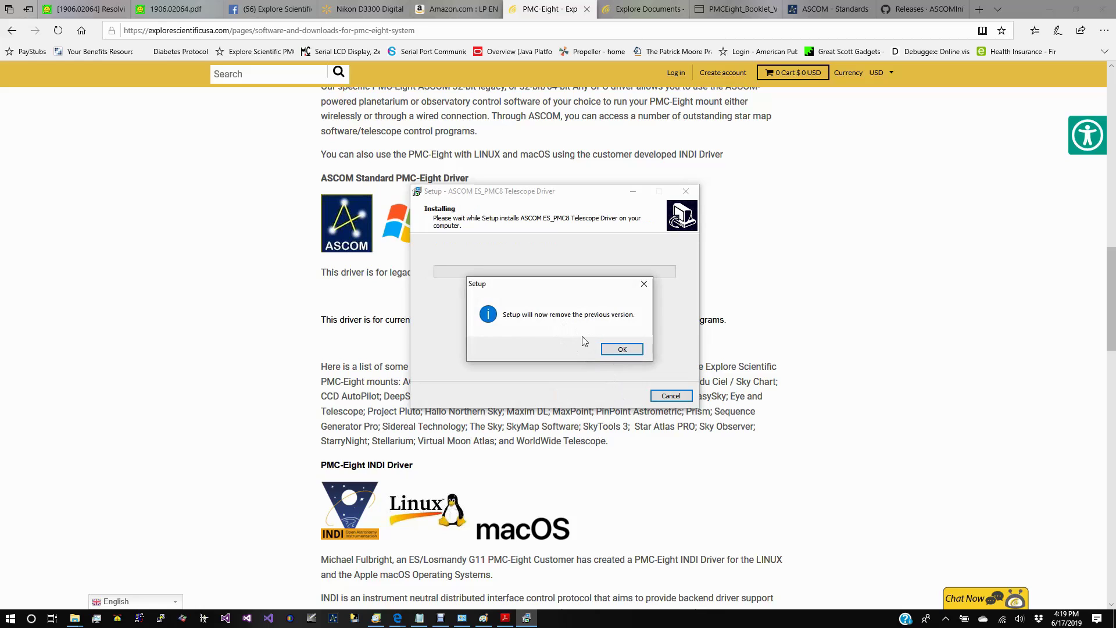
left_click(620, 349)
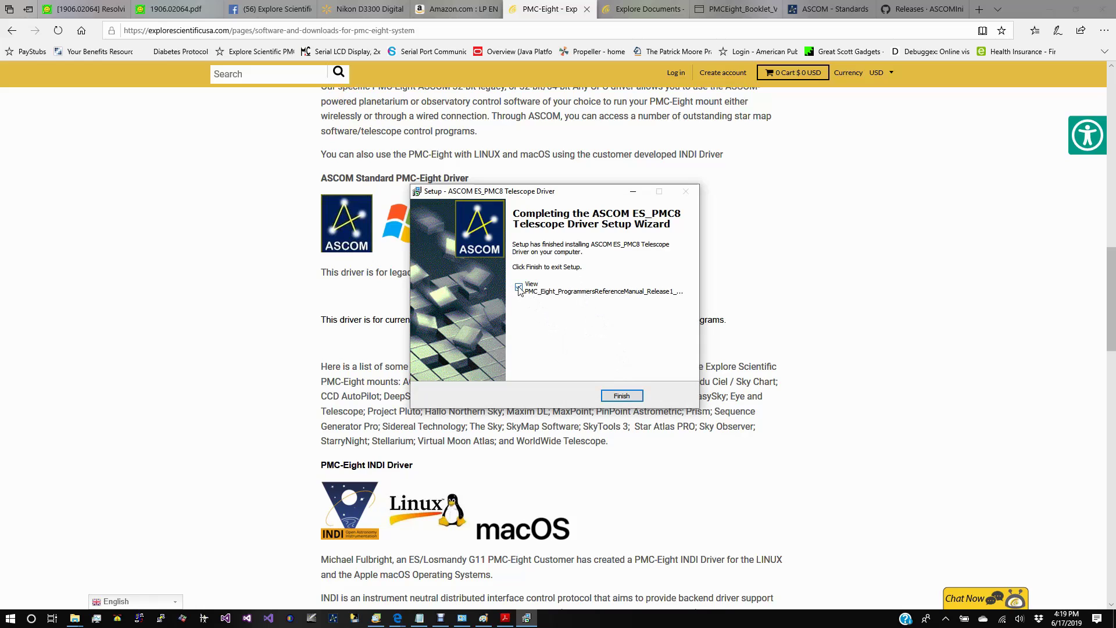
left_click(623, 398)
scroll(800, 373, "down", 15)
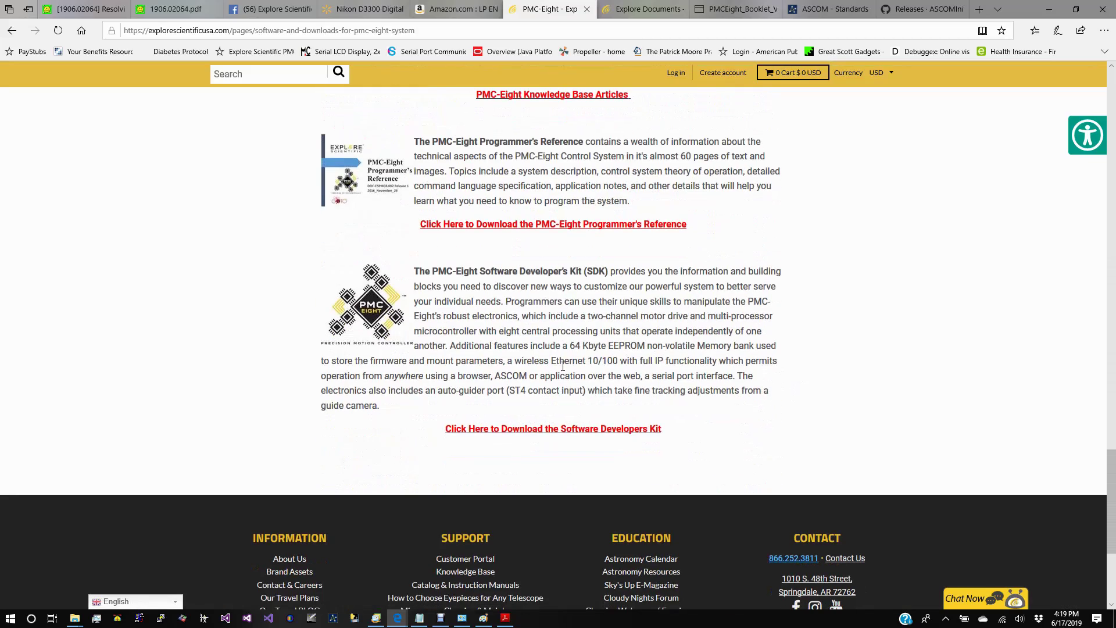
scroll(559, 340, "up", 2)
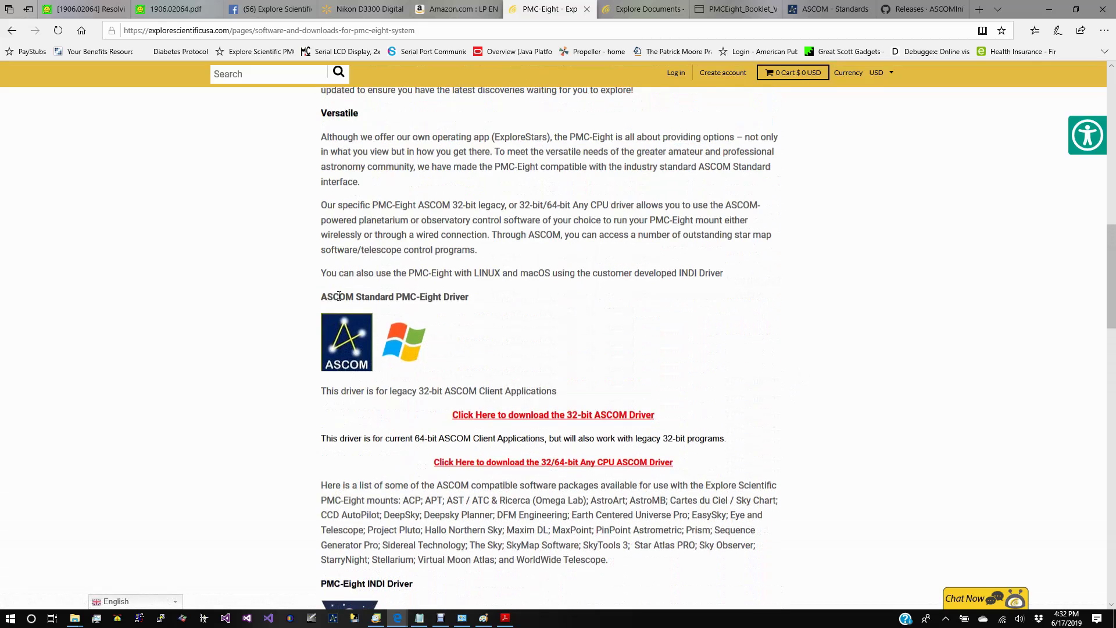
scroll(339, 296, "up", 6)
scroll(339, 297, "down", 5)
scroll(339, 296, "down", 4)
scroll(339, 297, "up", 12)
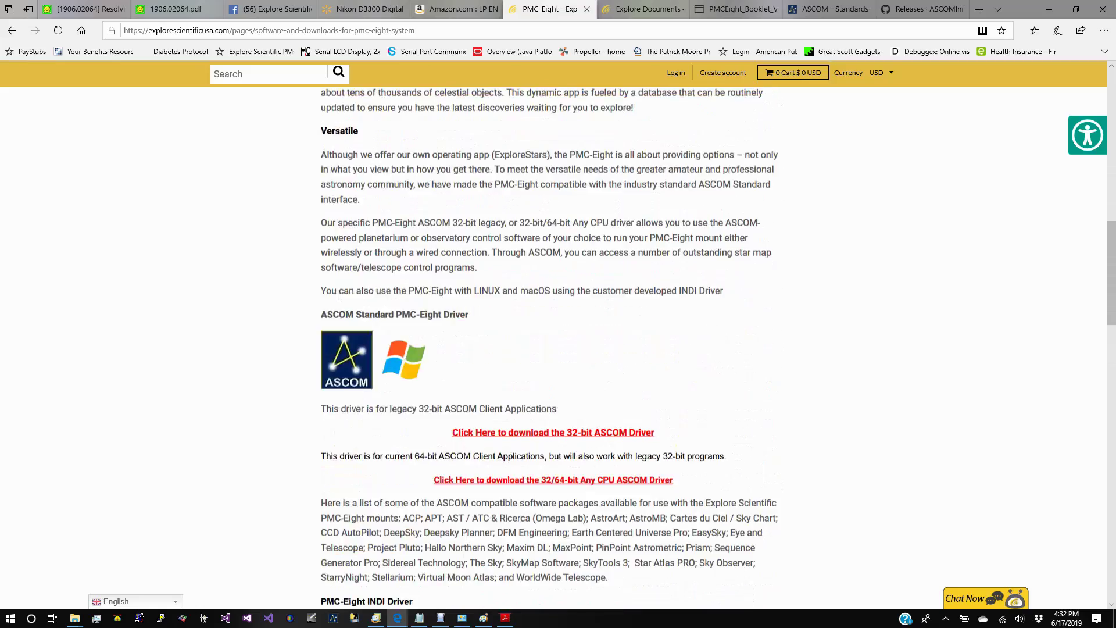
scroll(339, 296, "up", 5)
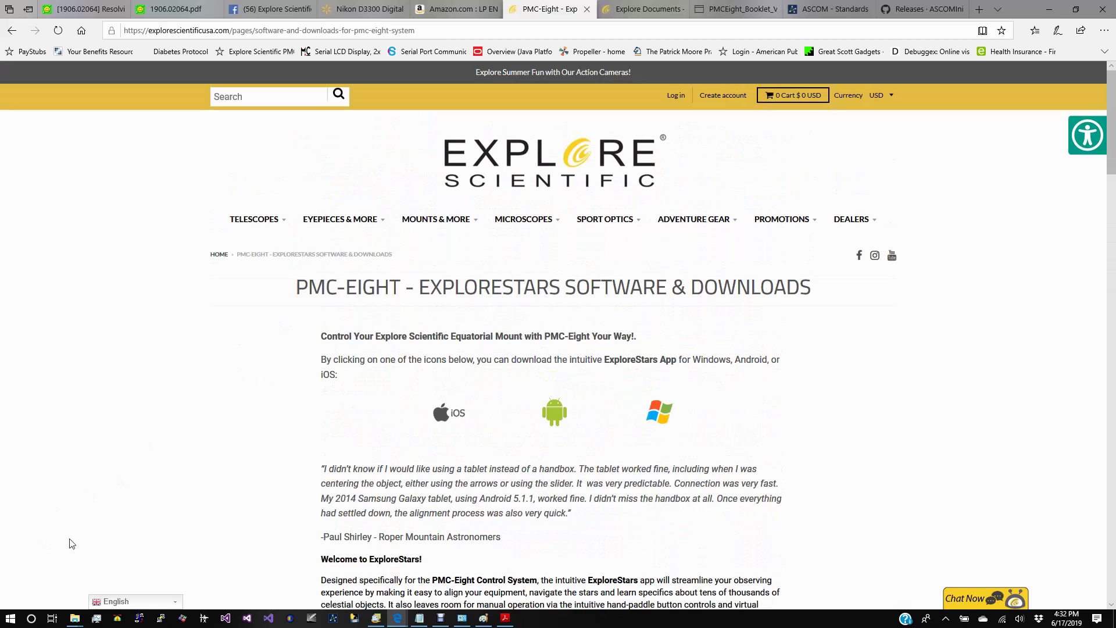
Launch the POTH Scope-Dome Hub from the ASCOM Platform 6 program folder
left_click(10, 620)
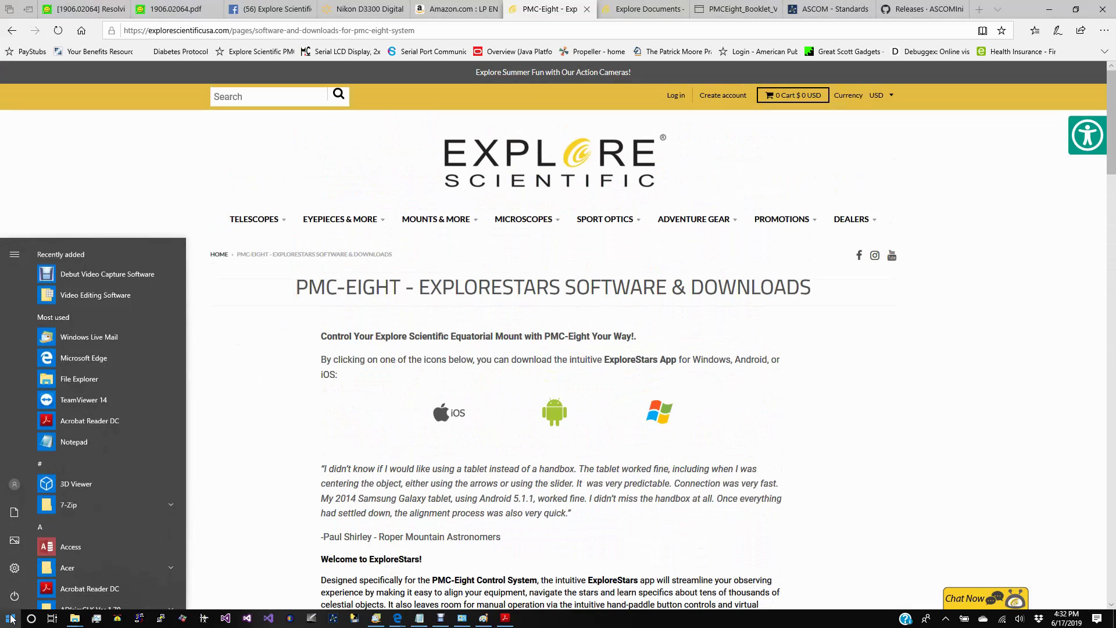
scroll(106, 424, "down", 3)
scroll(106, 425, "down", 4)
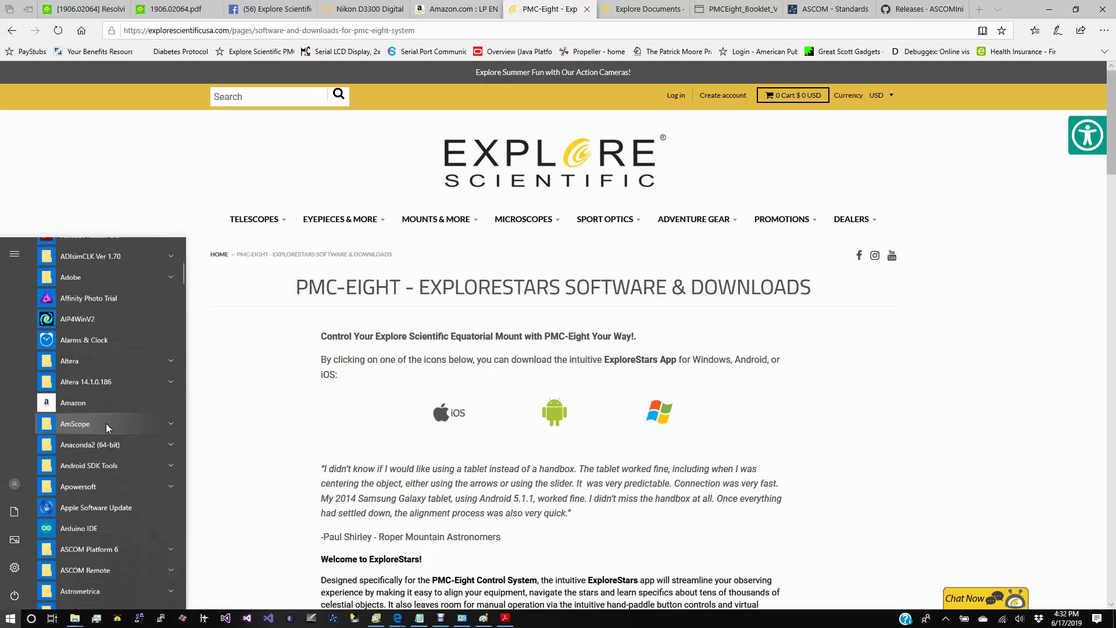
scroll(106, 429, "down", 1)
scroll(106, 423, "down", 2)
scroll(104, 424, "up", 2)
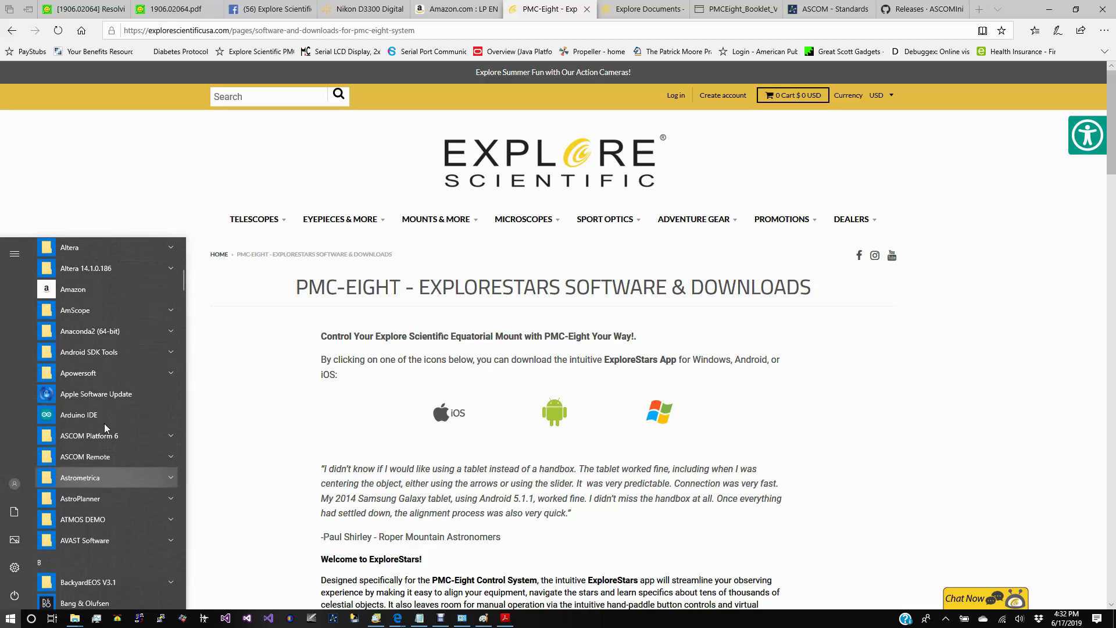
left_click(101, 436)
scroll(106, 453, "down", 3)
scroll(108, 458, "down", 8)
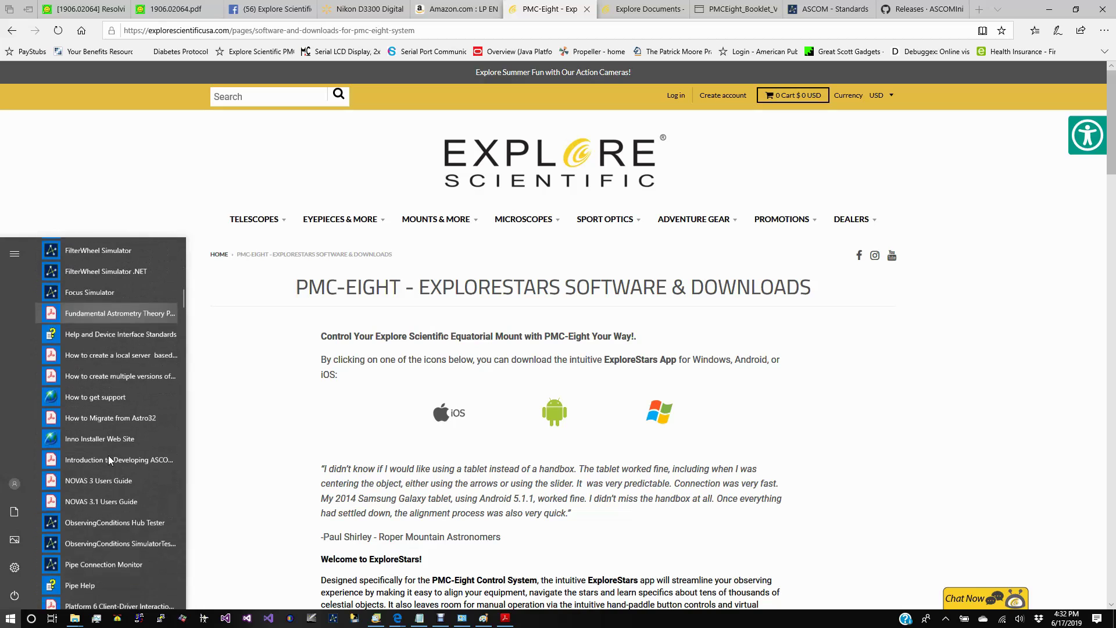
scroll(115, 473, "down", 3)
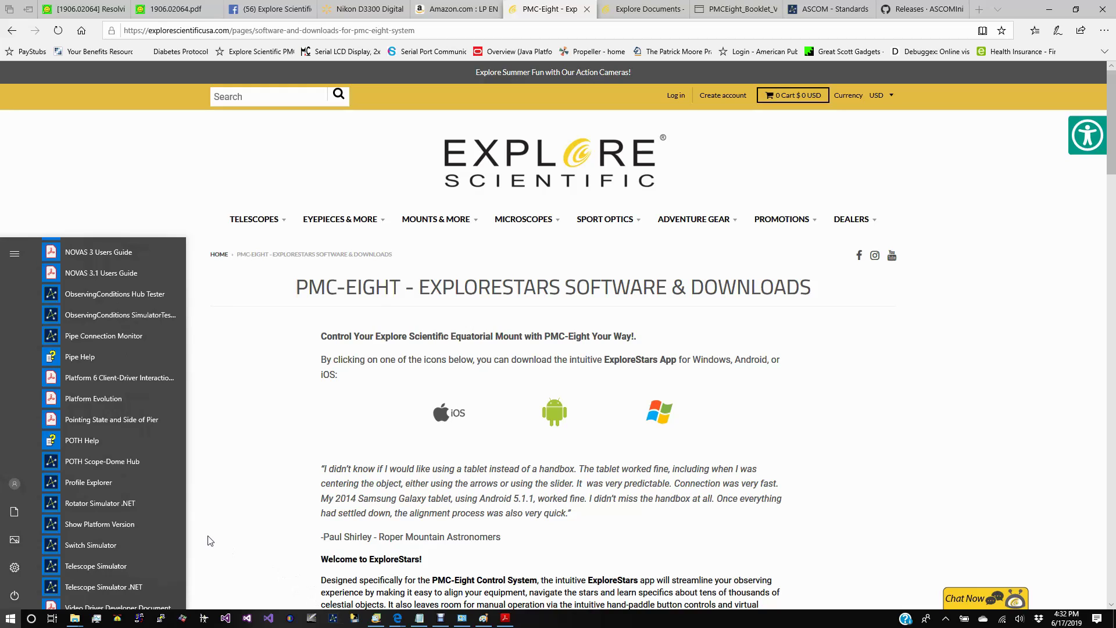
left_click(123, 462)
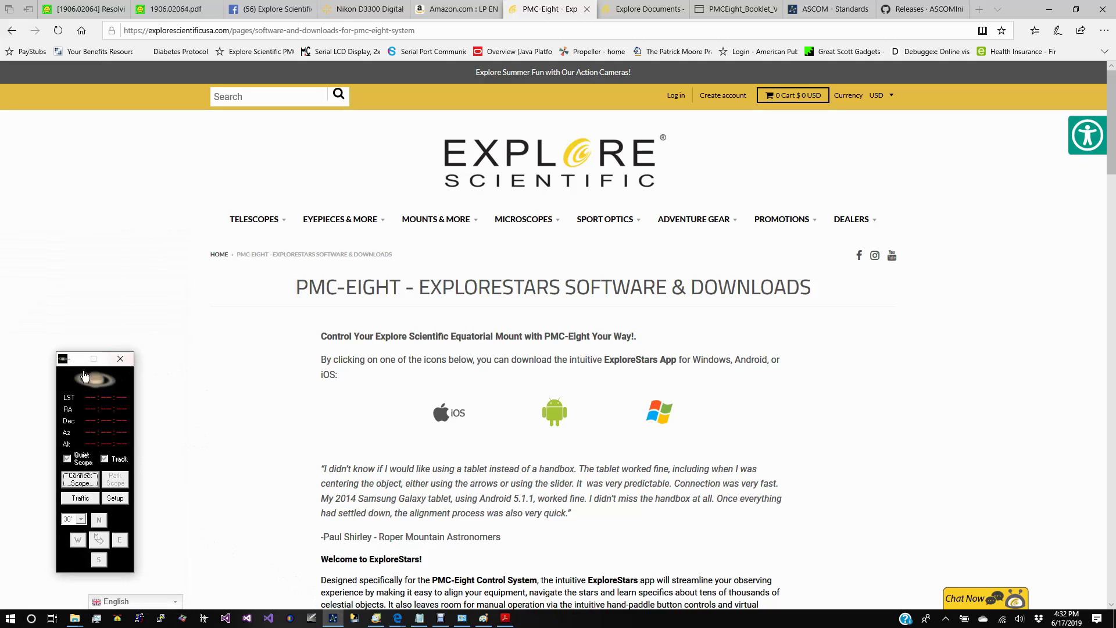
Choose ES_PMC8 Telescope as the scope driver in the POTH setup
left_click(114, 501)
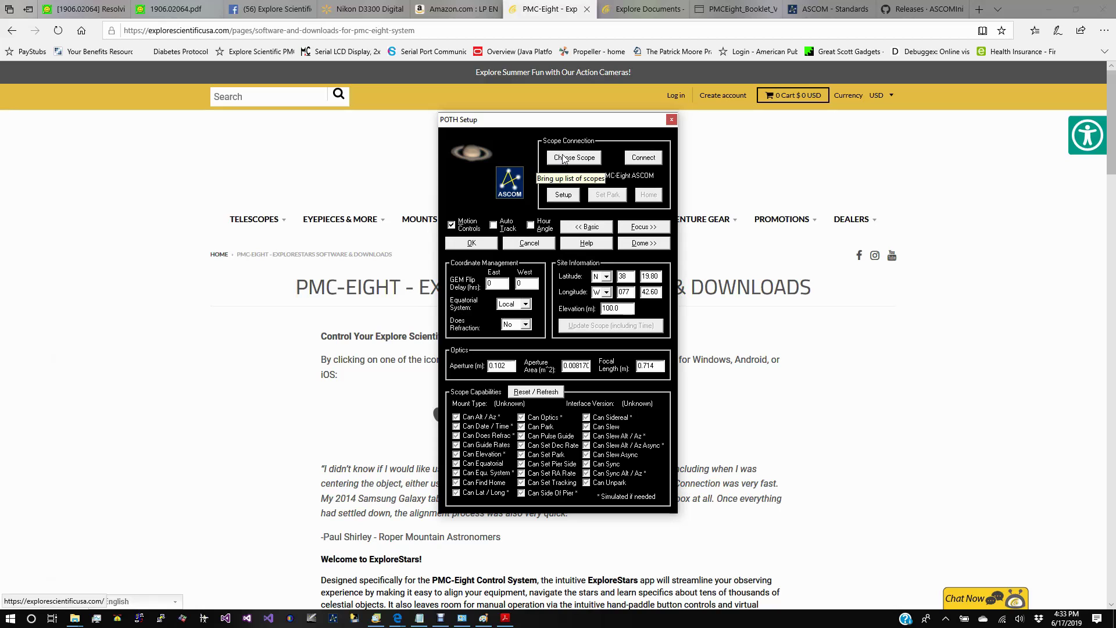
left_click(563, 159)
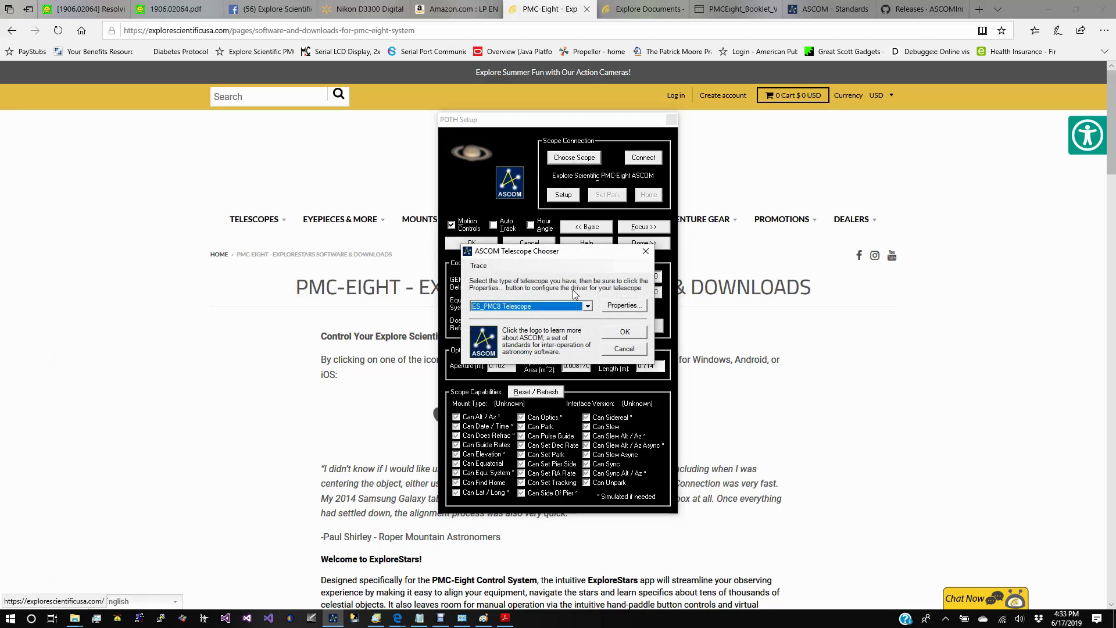
left_click(588, 307)
scroll(548, 347, "up", 2)
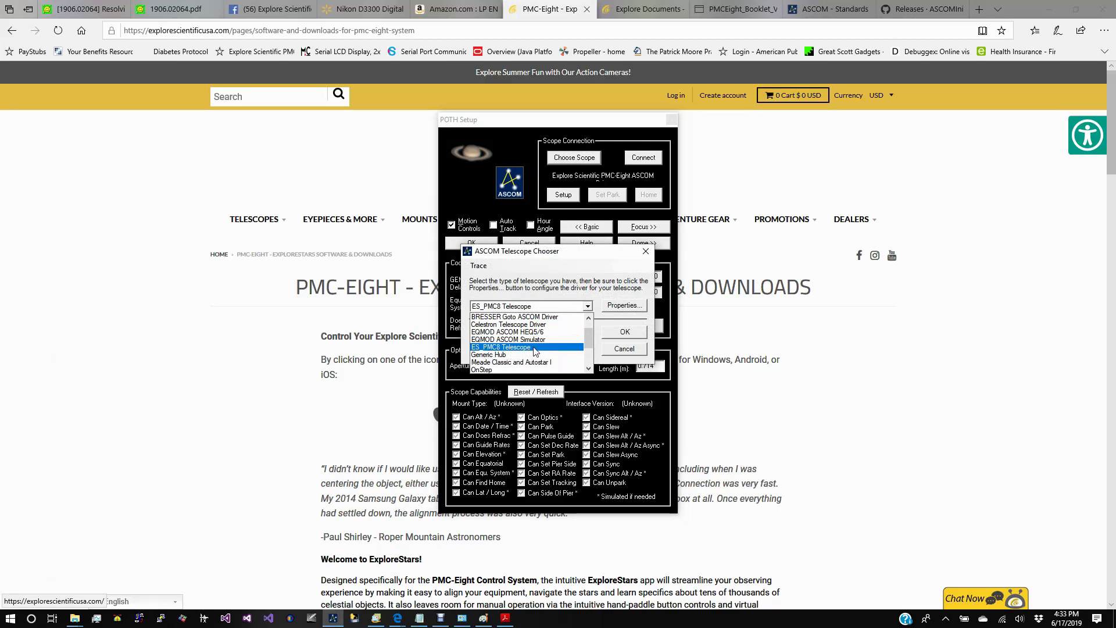
left_click(535, 349)
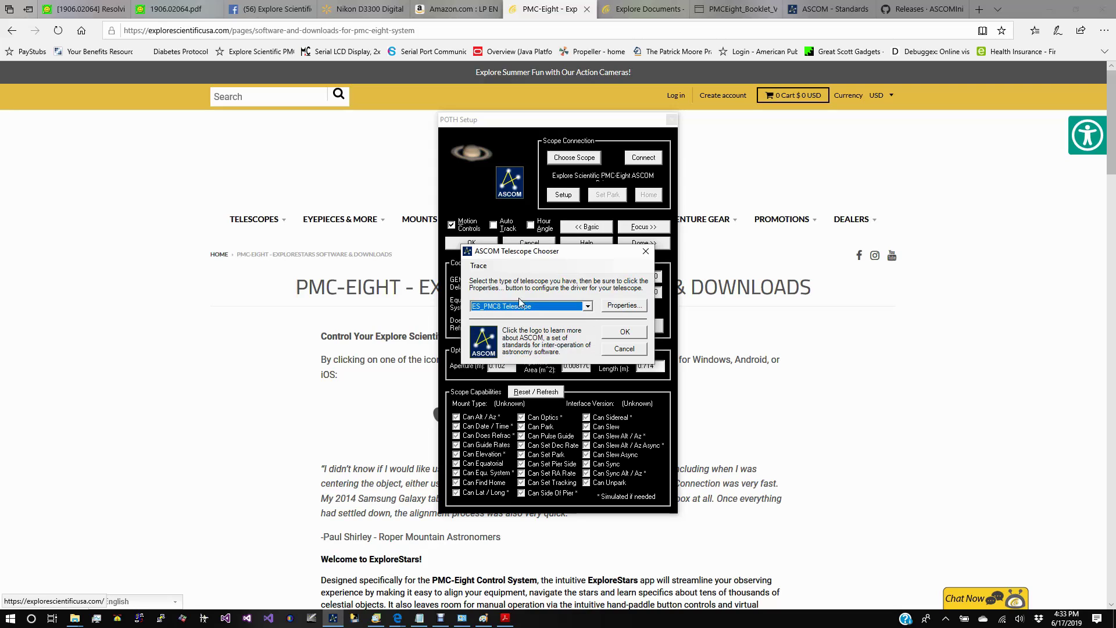
In the ES_PMC8 driver properties, set the mount to Explore Scientific iEXOS-100 and the WiFi module to ESP-WROOM-02
left_click(620, 306)
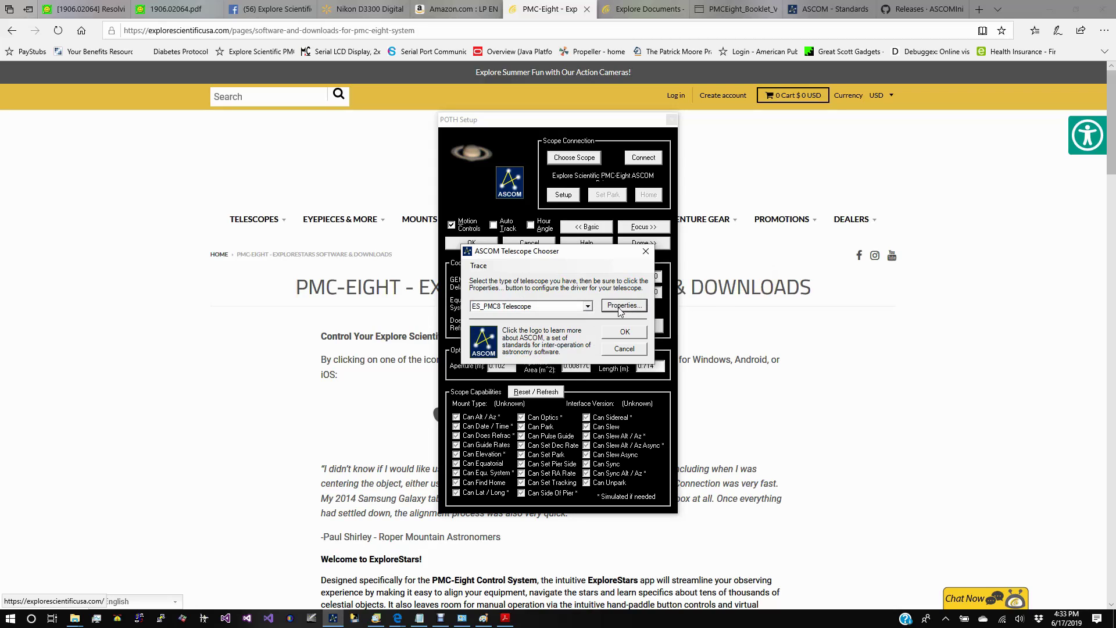
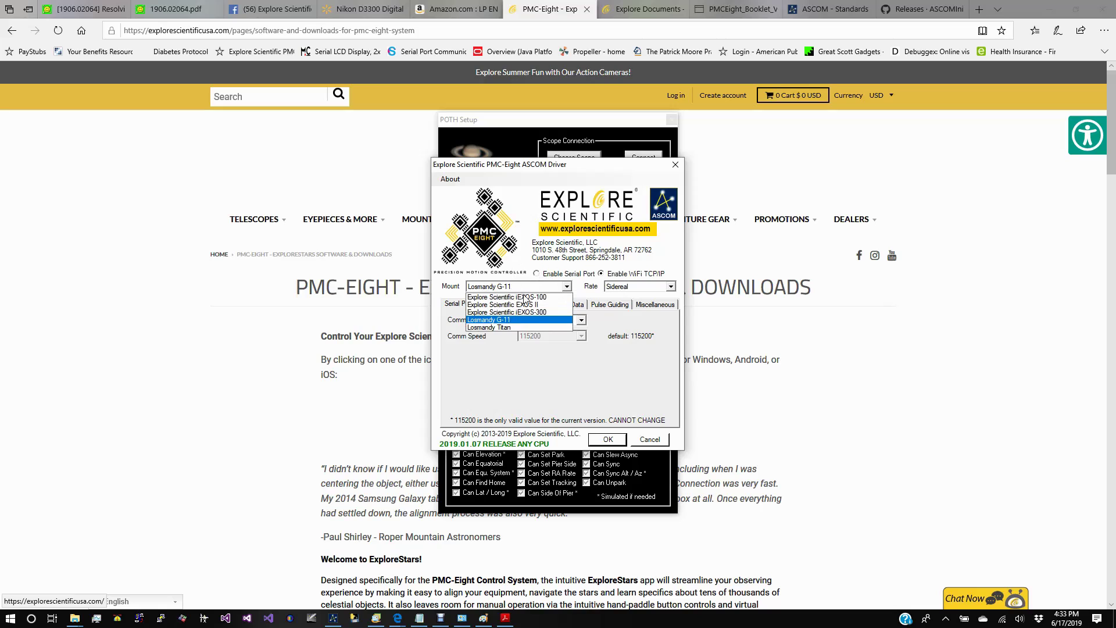
left_click(557, 301)
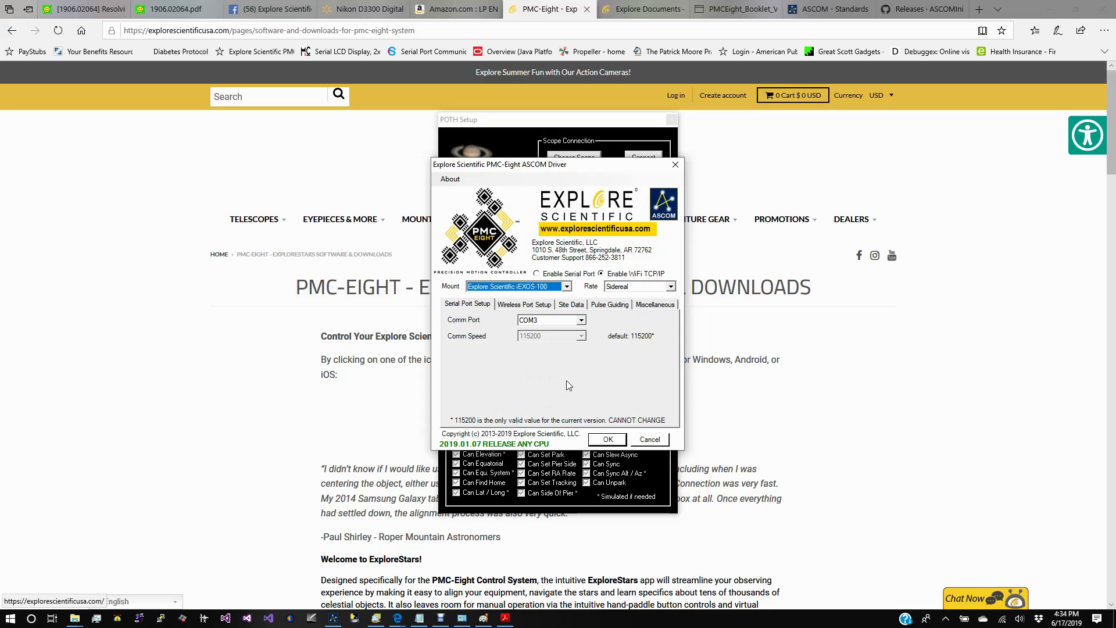
left_click(517, 306)
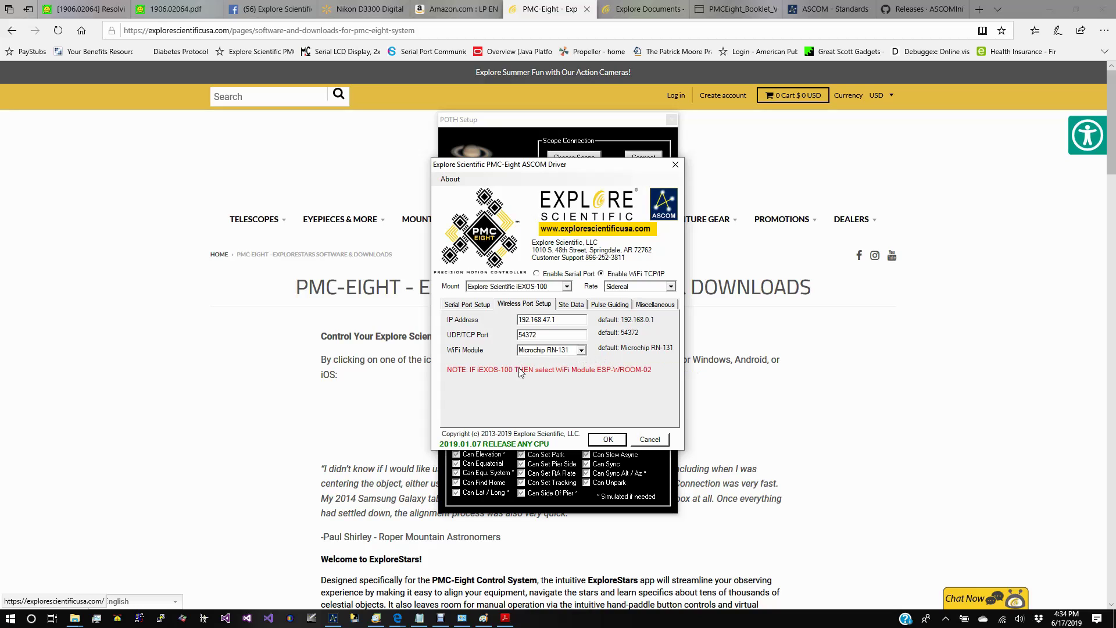
left_click(582, 352)
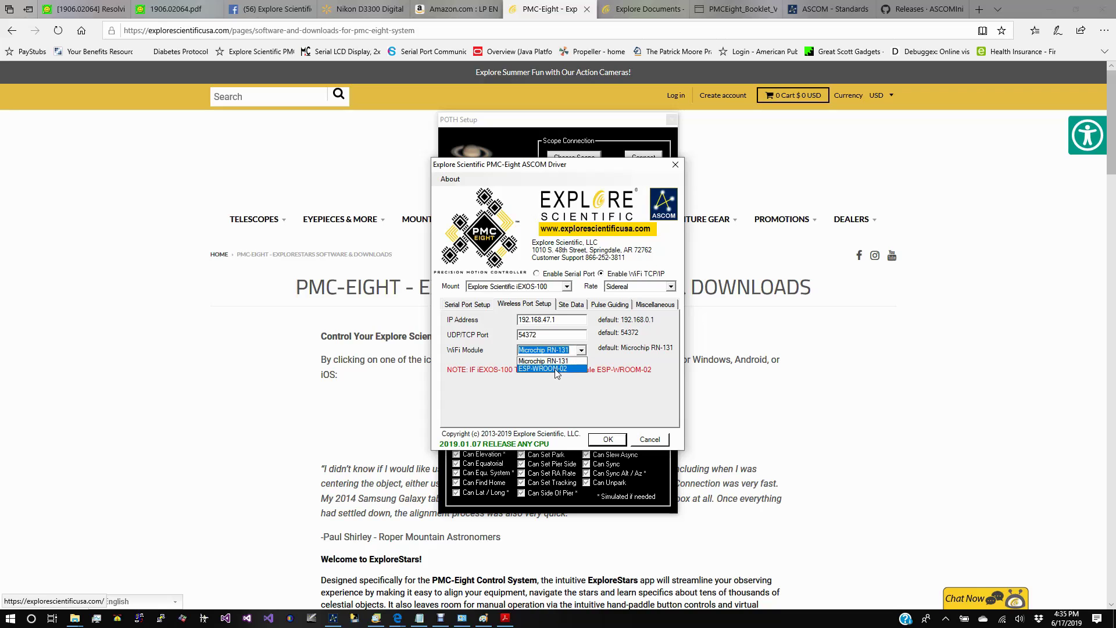
key("Down")
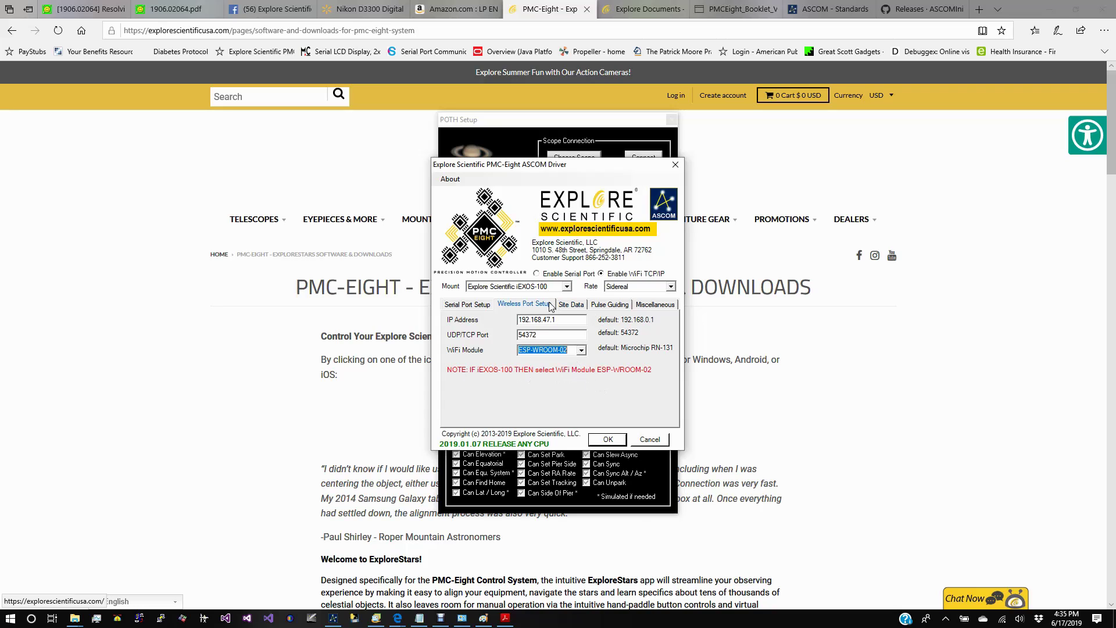
Review the driver's site data, pulse guiding, miscellaneous and wireless port settings
left_click(567, 305)
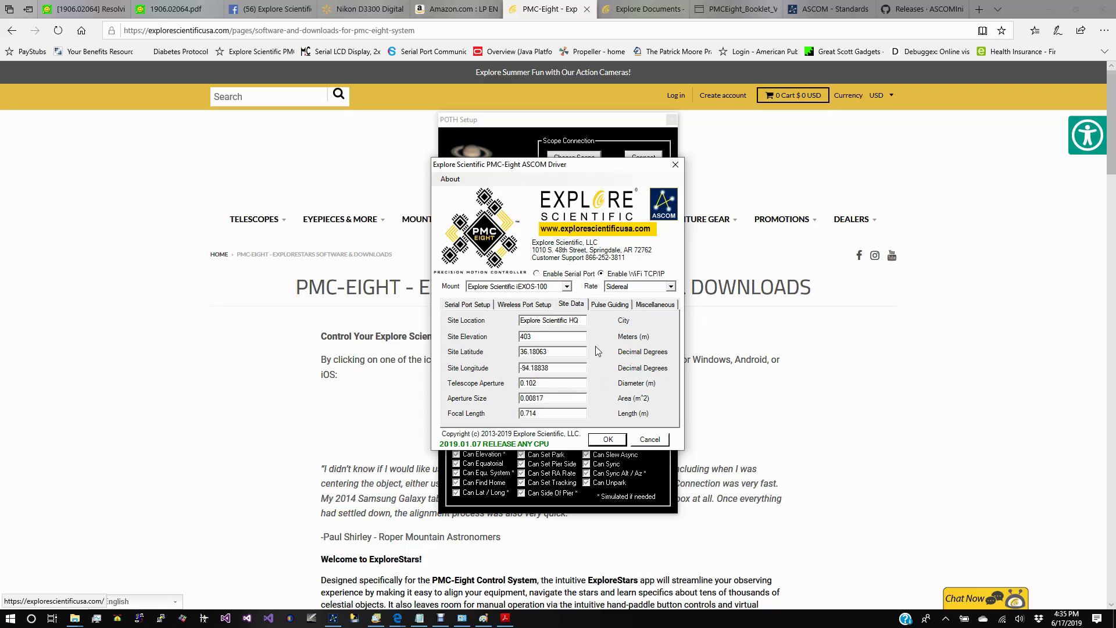
left_click(599, 308)
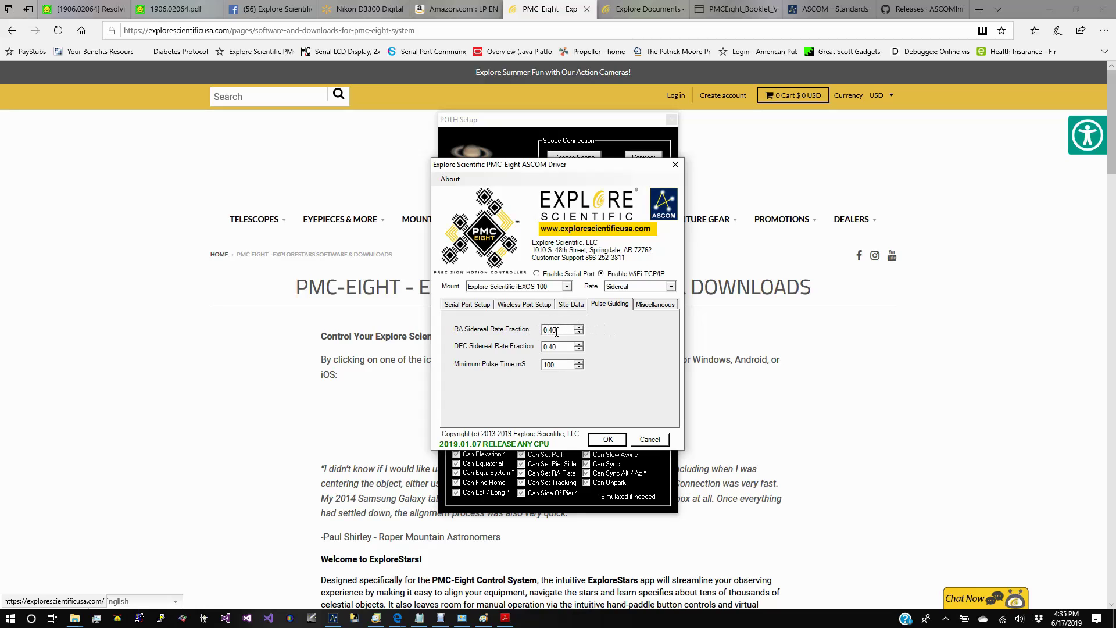
left_click(649, 308)
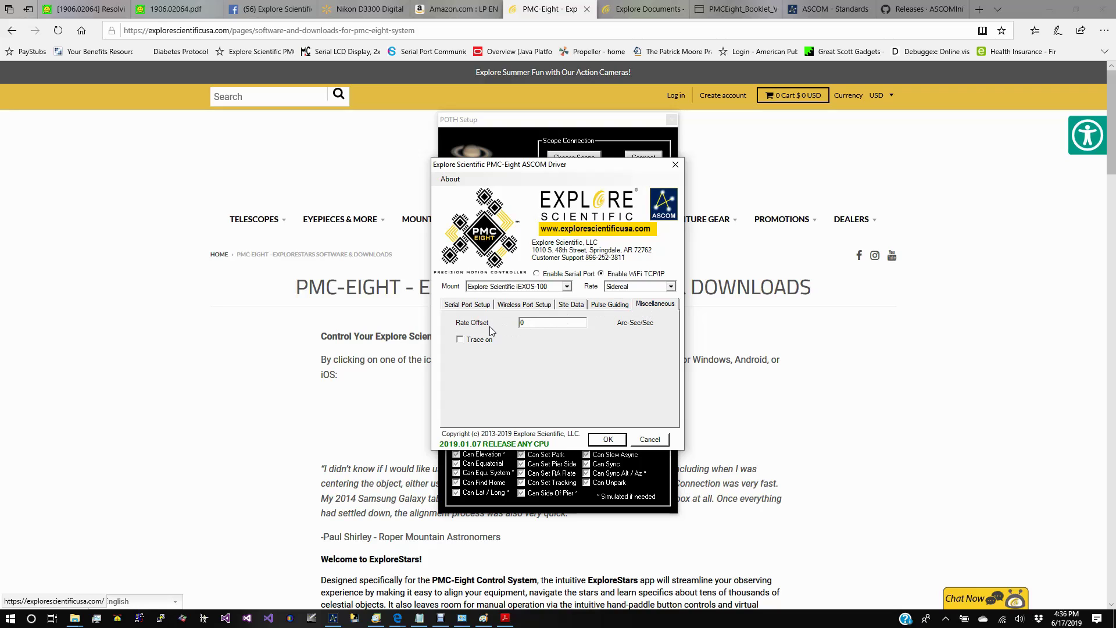
left_click(571, 305)
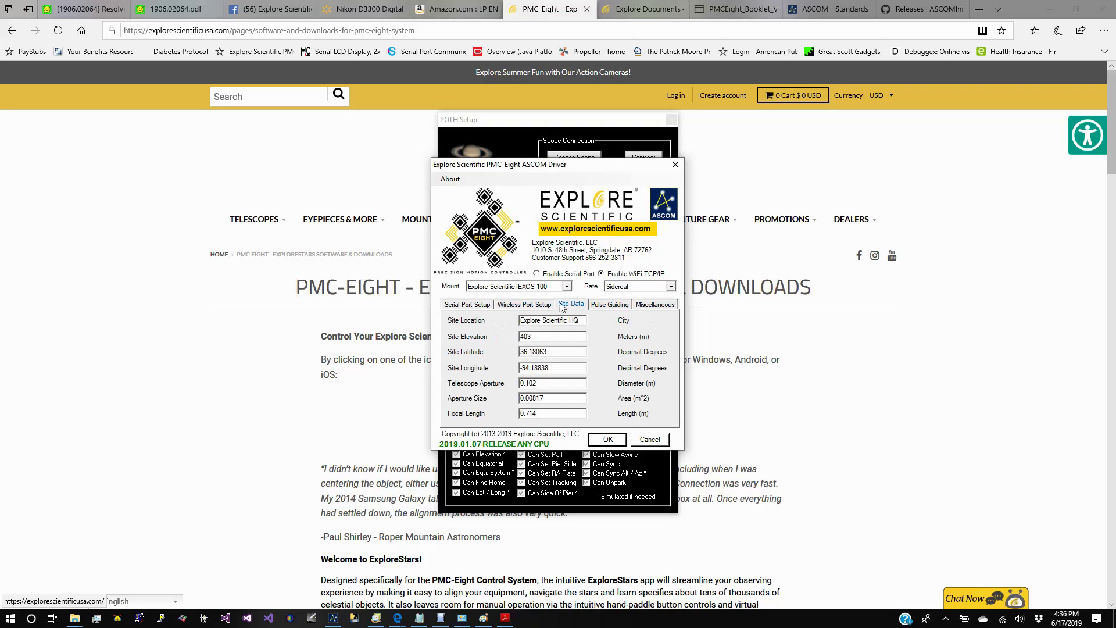
left_click(542, 305)
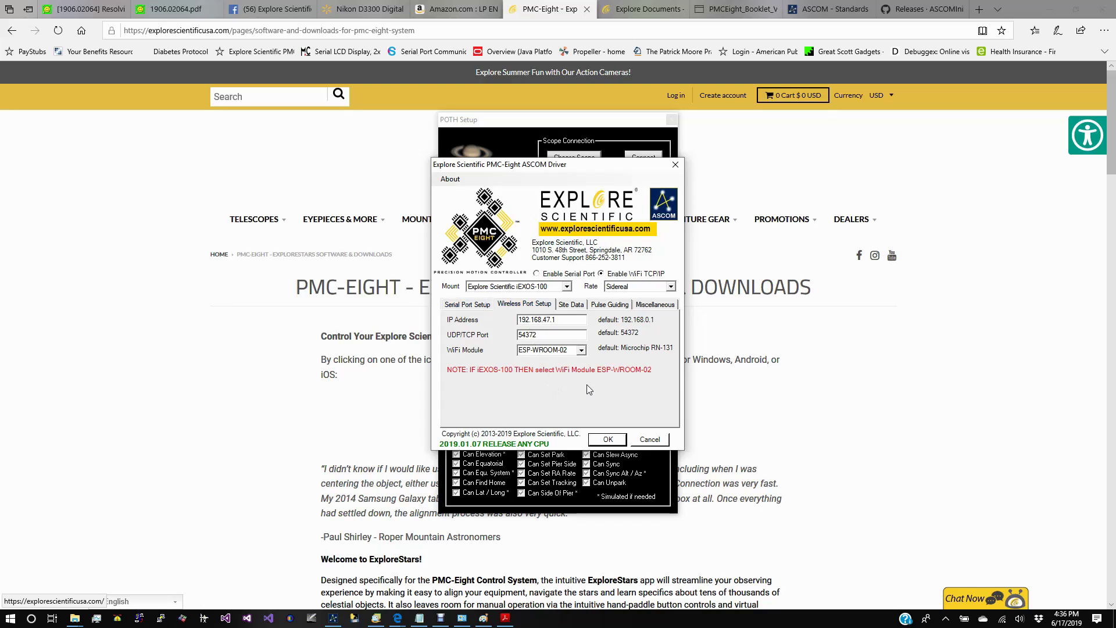
Accept the PMC-Eight driver settings, the telescope selection and the POTH setup
left_click(606, 439)
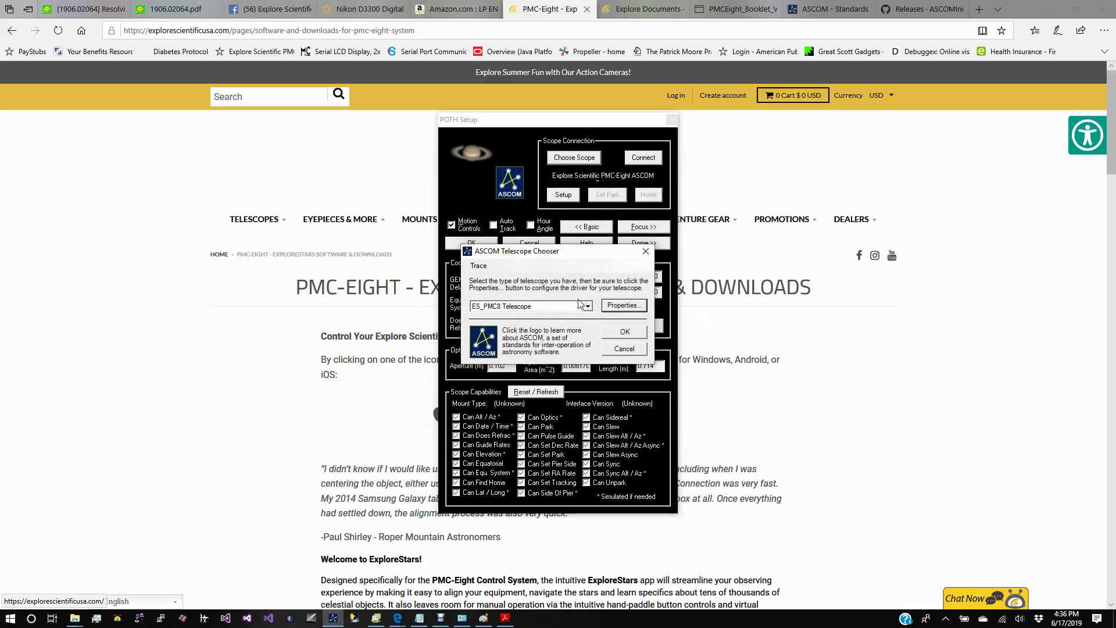
left_click(619, 336)
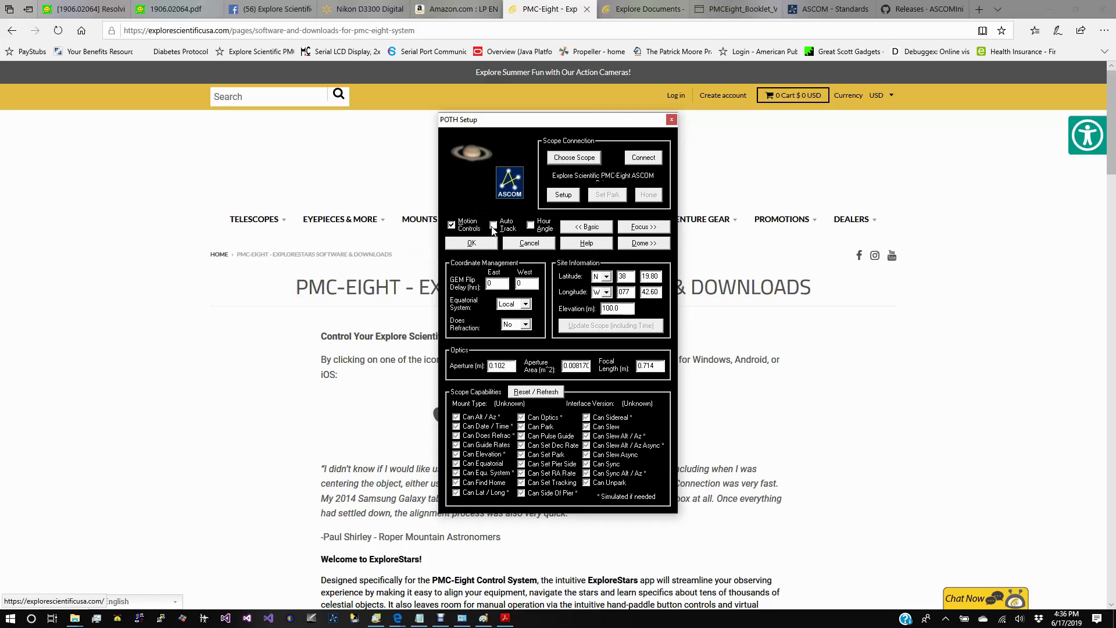
left_click(470, 244)
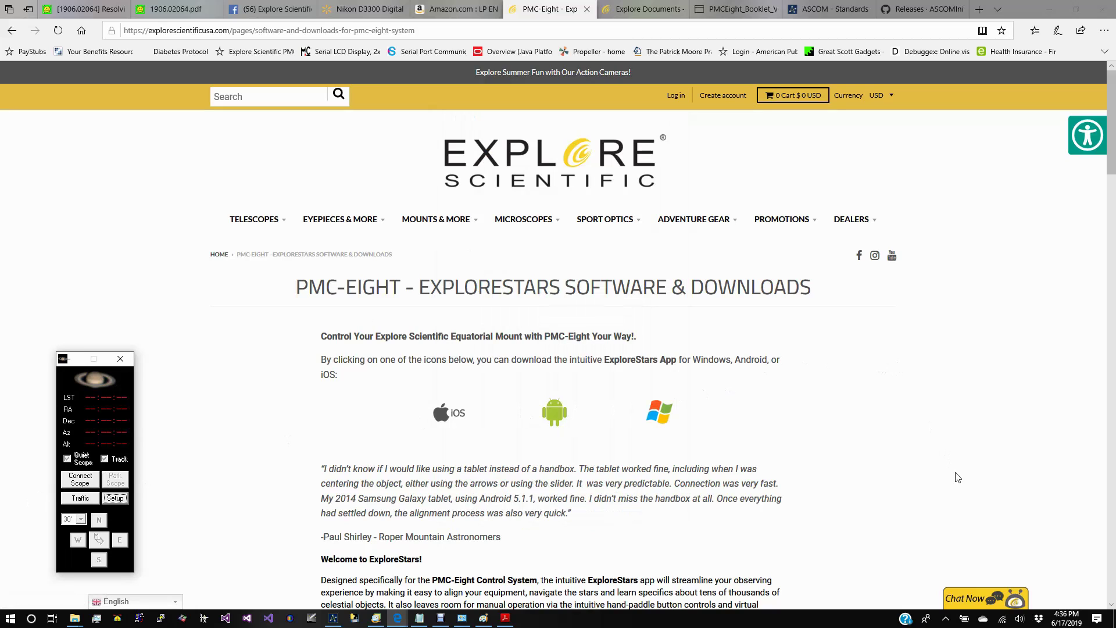
Connect the computer to the PMC-Eight-280D Wi-Fi network and check the connection status
left_click(1002, 623)
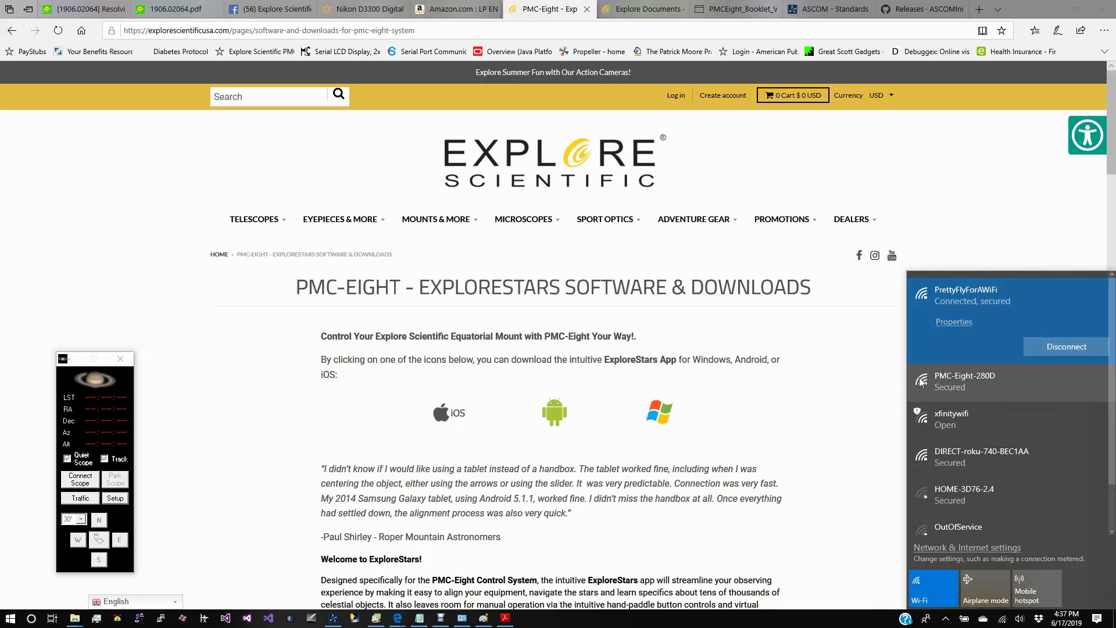
left_click(962, 382)
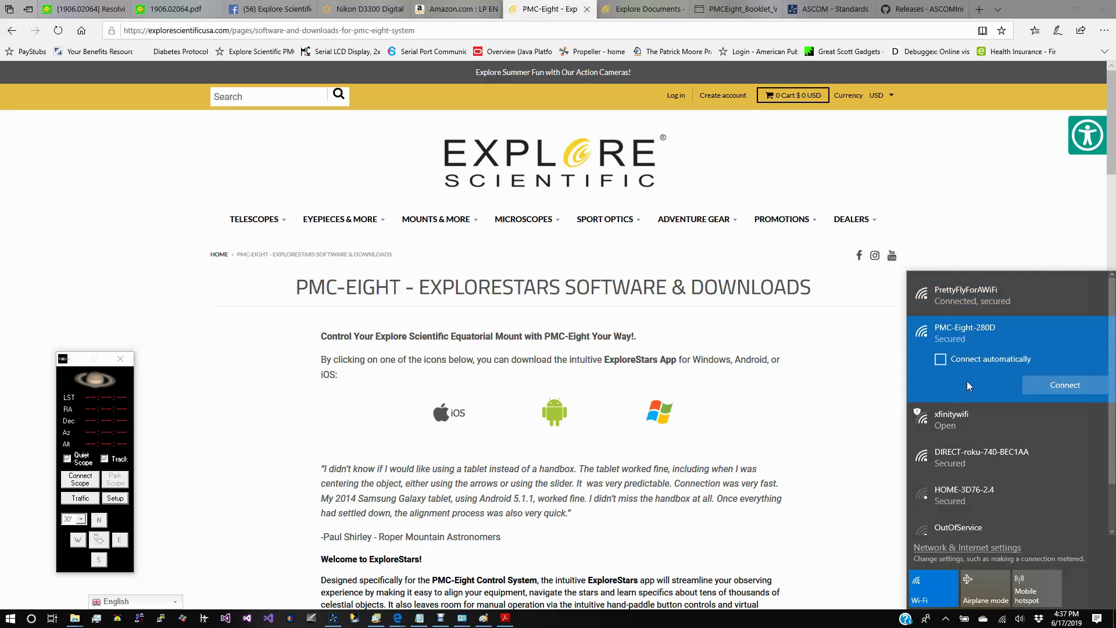
left_click(1060, 386)
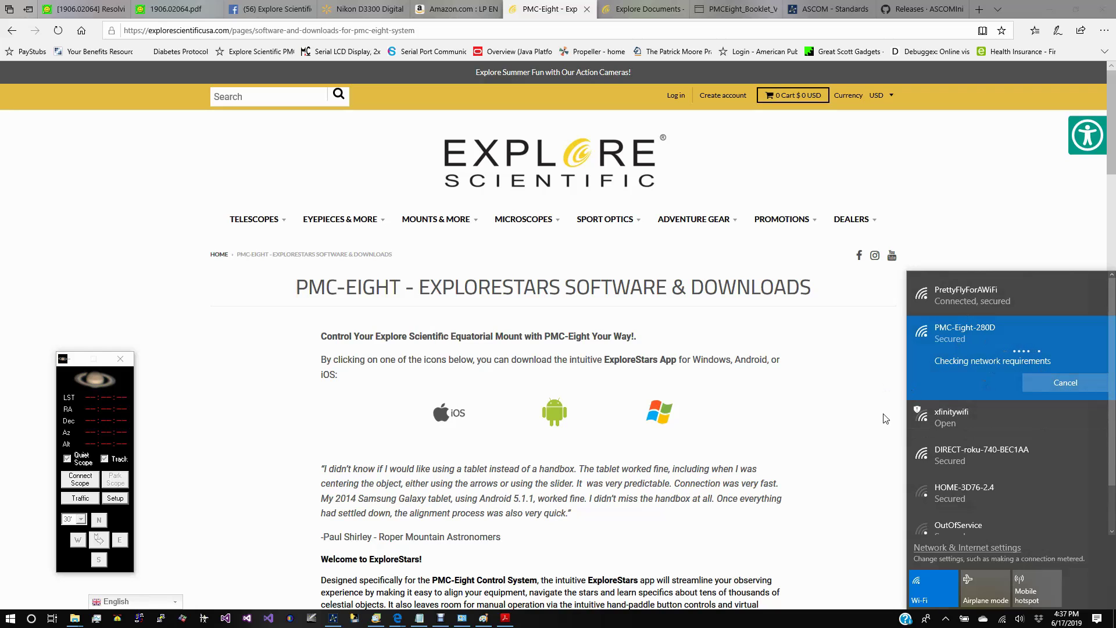
left_click(871, 443)
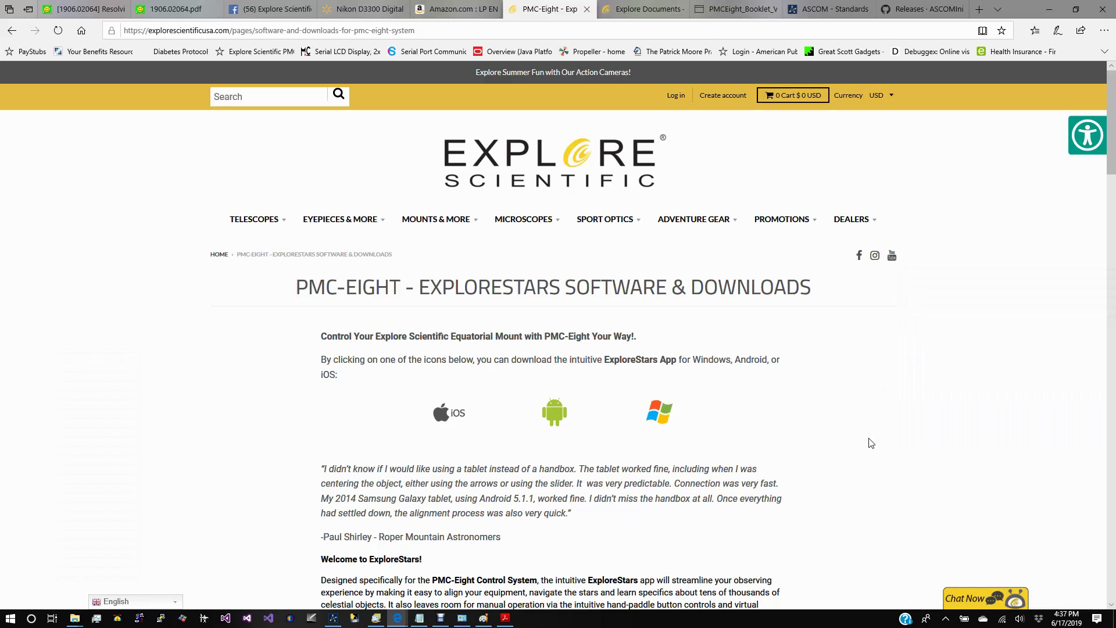
left_click(1005, 623)
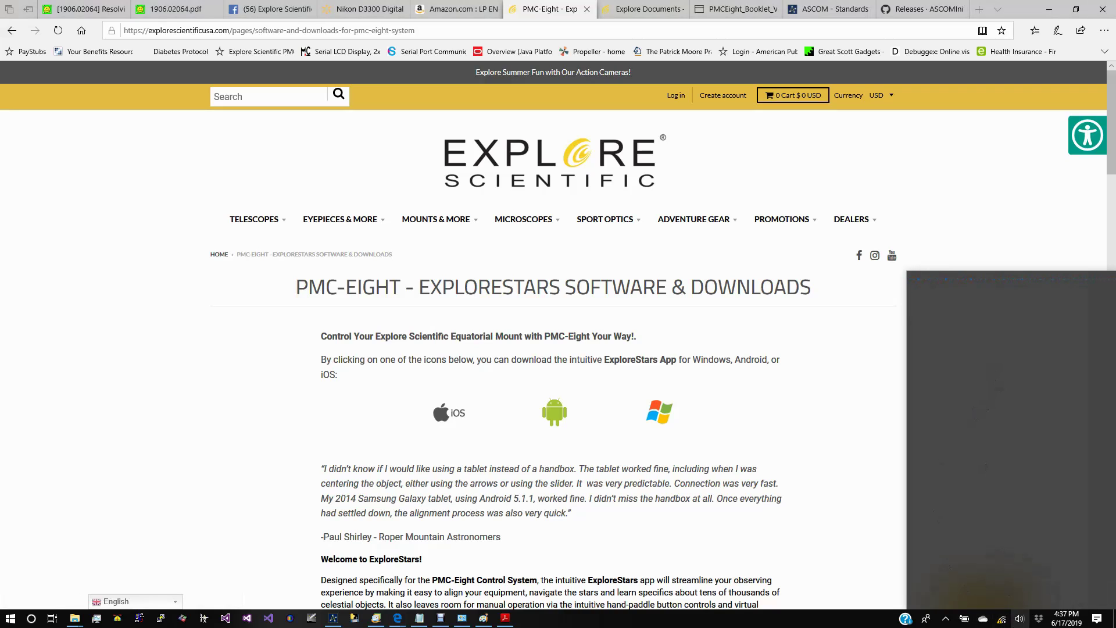
left_click(1002, 622)
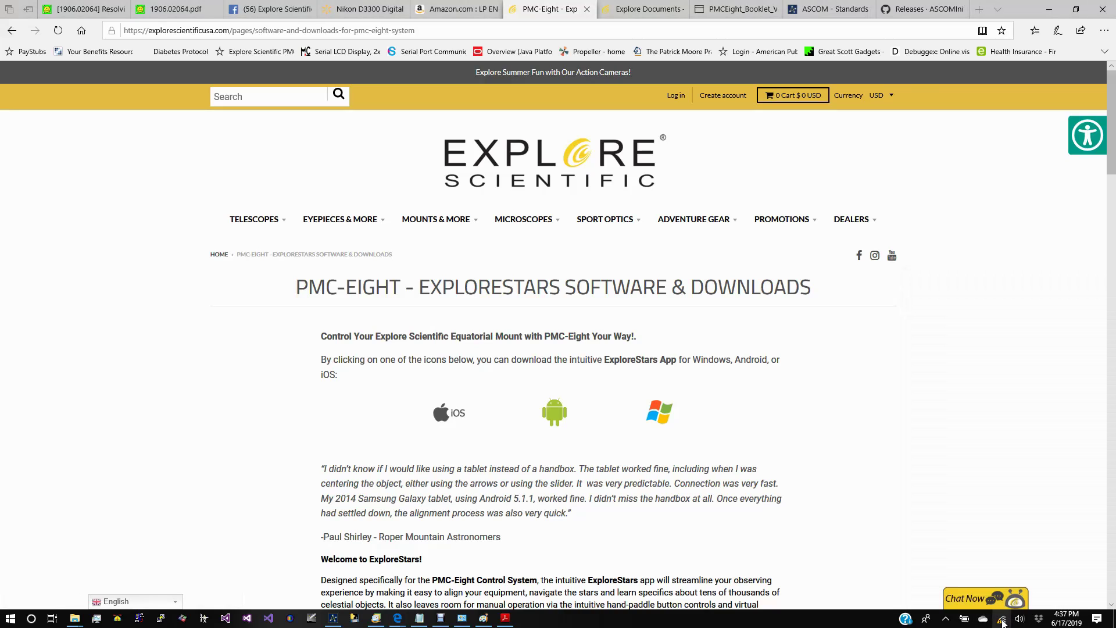
left_click(1002, 622)
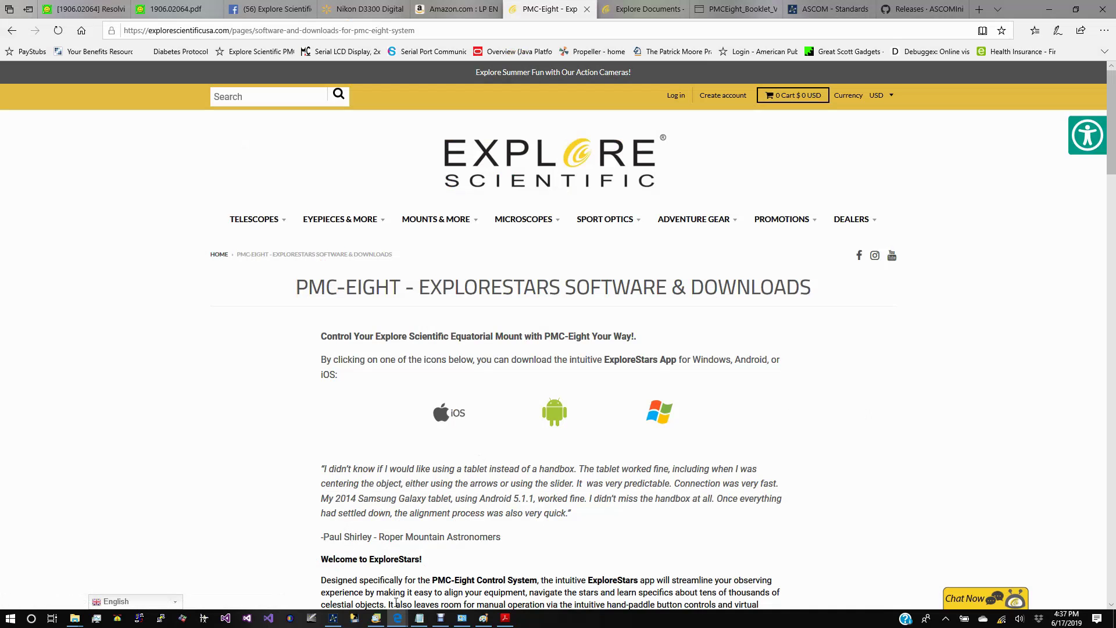
Bring the POTH hand control window back to the front and connect the scope
left_click(335, 621)
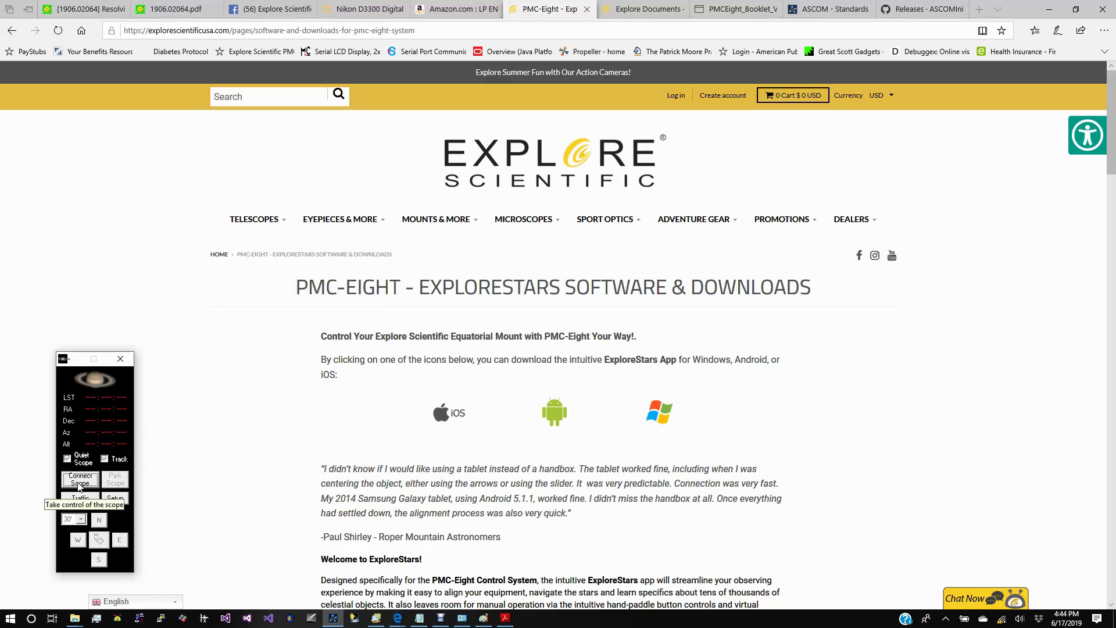
left_click(79, 482)
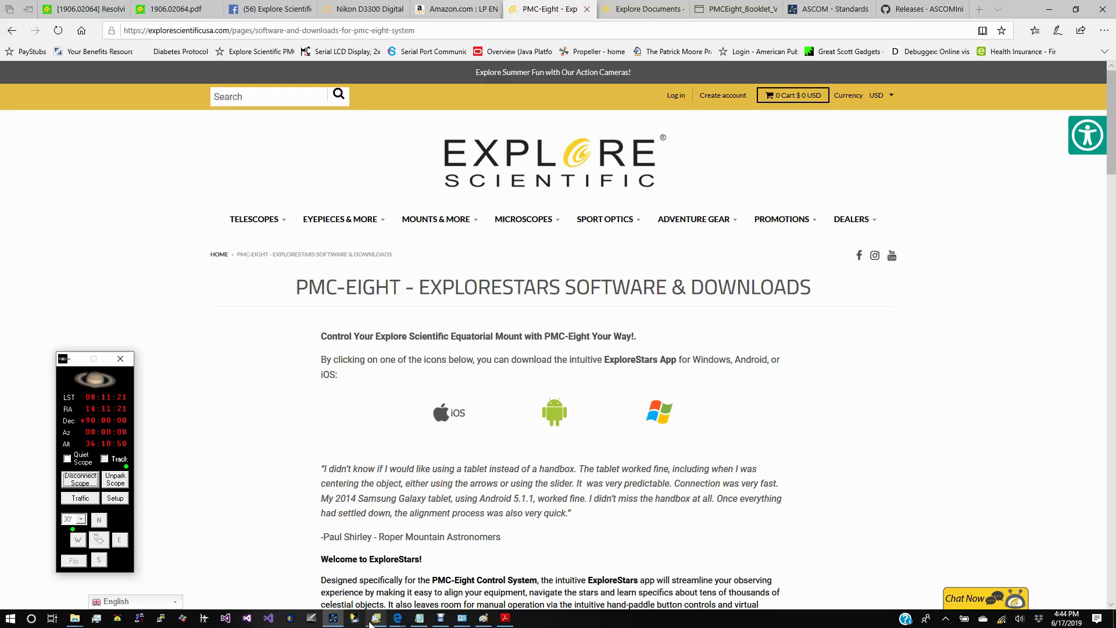
Switch to Cartes du Ciel and choose POTH Hub as the telescope driver in its ASCOM telescope interface
left_click(308, 620)
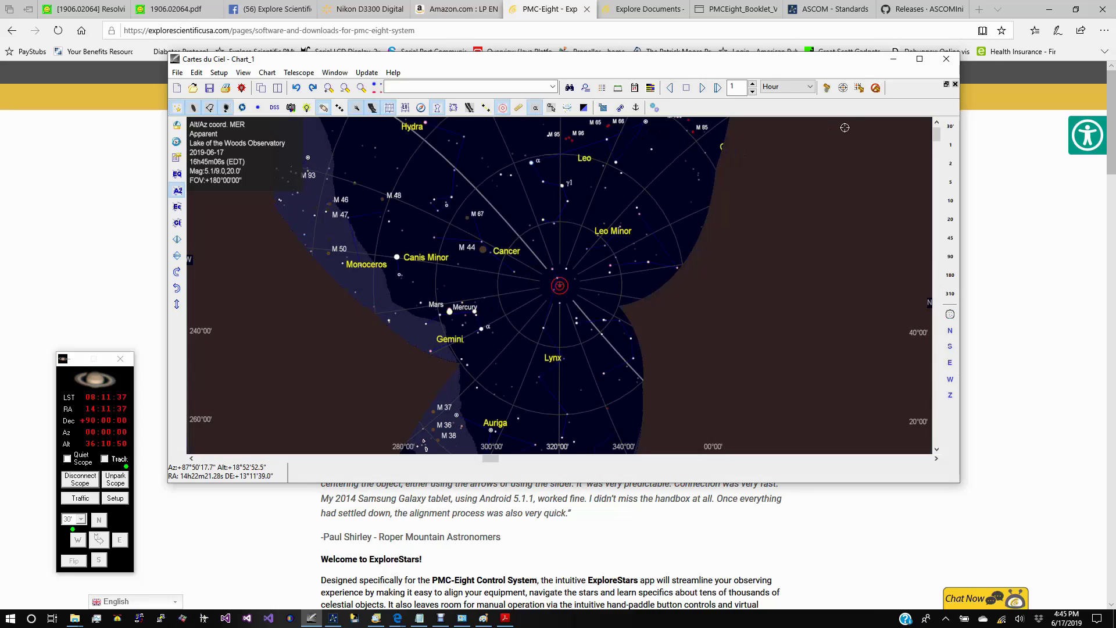
left_click(826, 88)
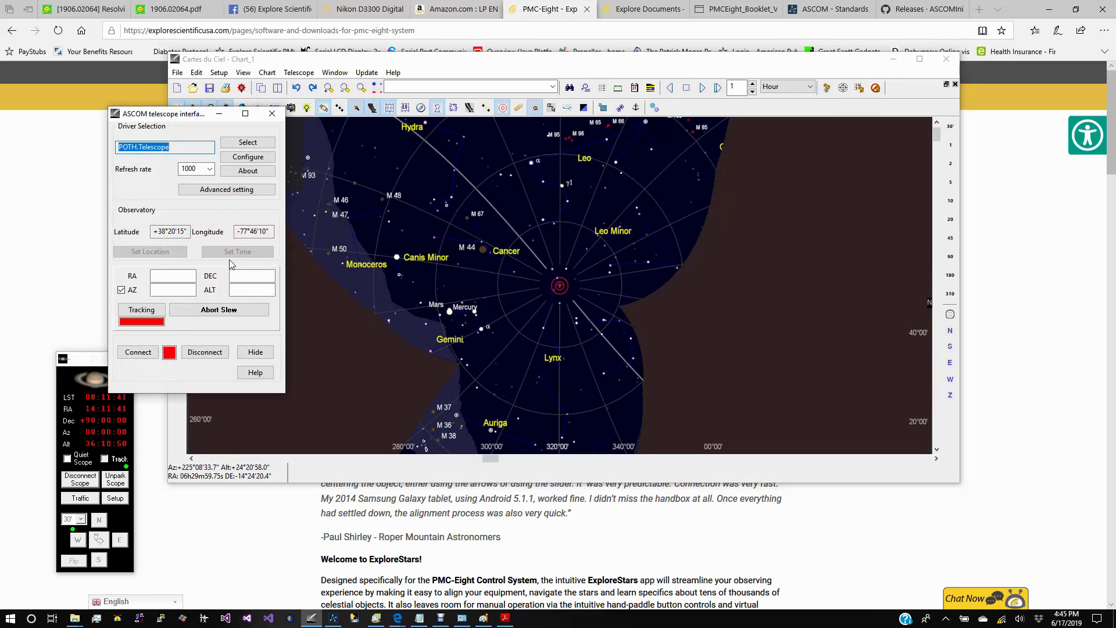
left_click_drag(177, 119, 210, 152)
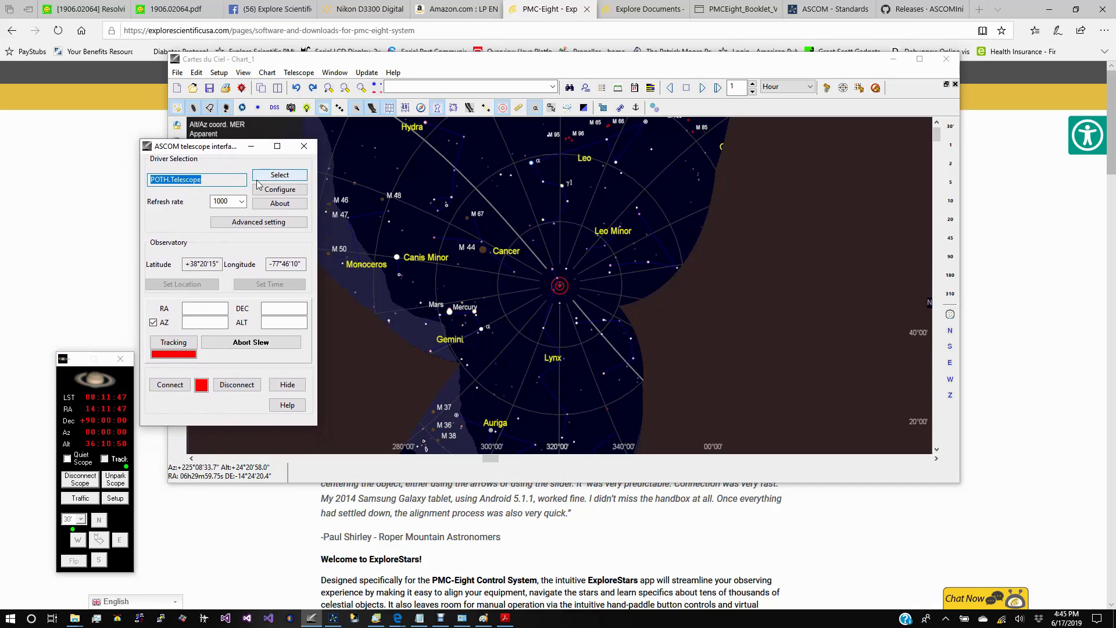
left_click(277, 178)
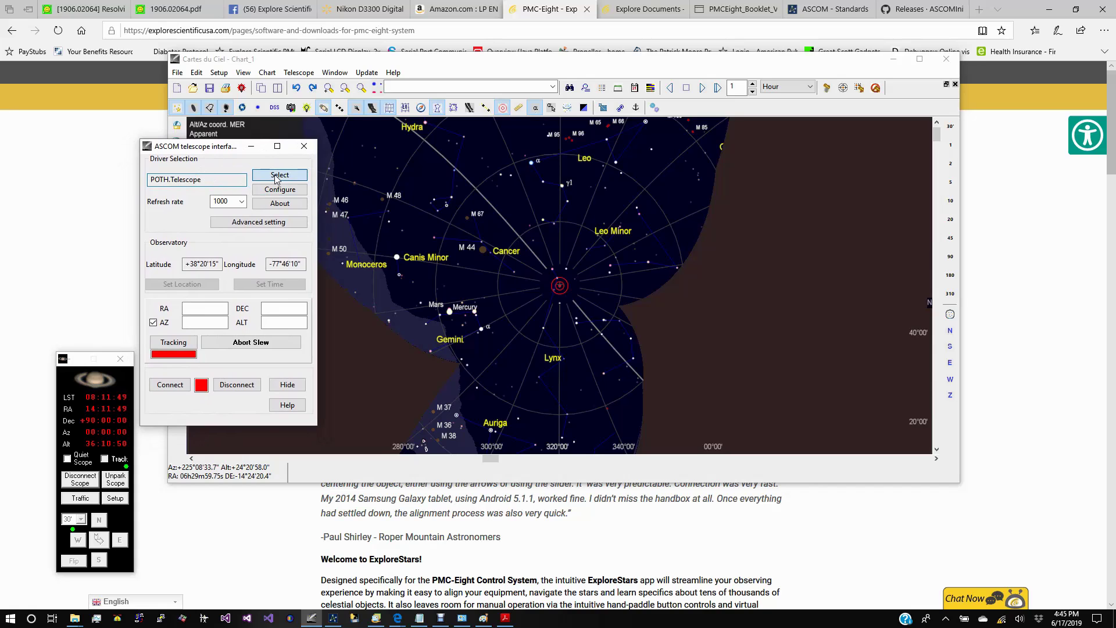
left_click(590, 306)
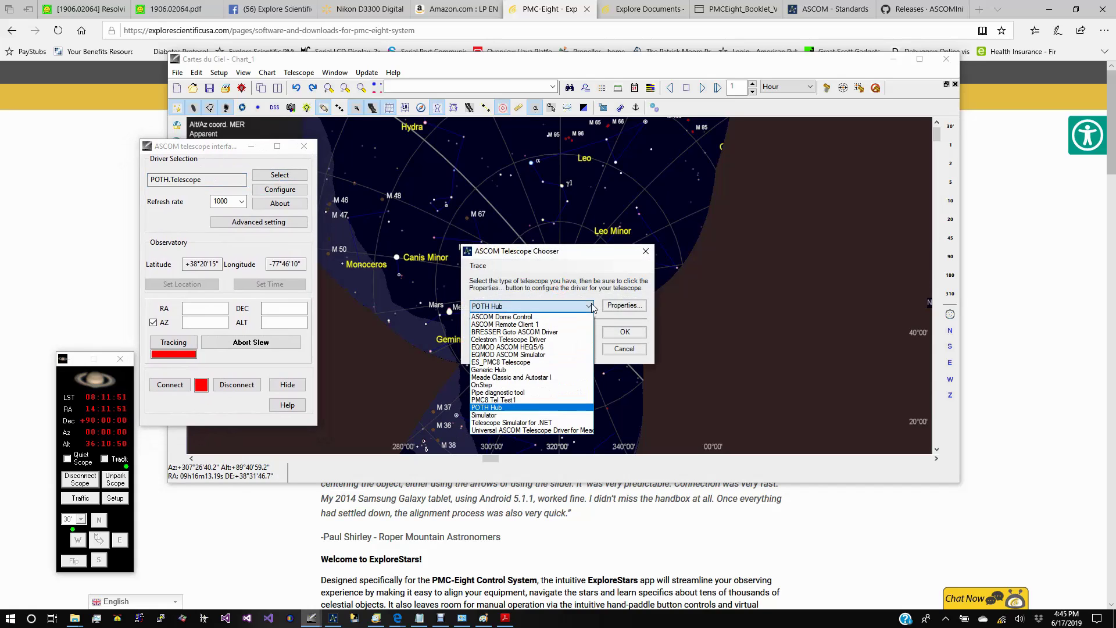
left_click(520, 408)
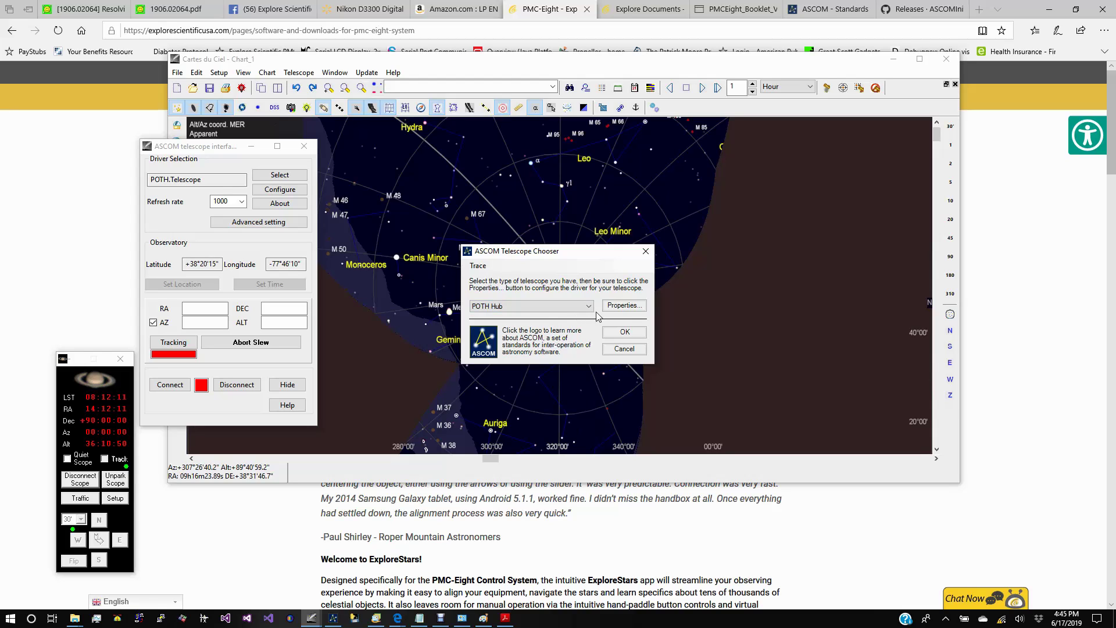
left_click(624, 332)
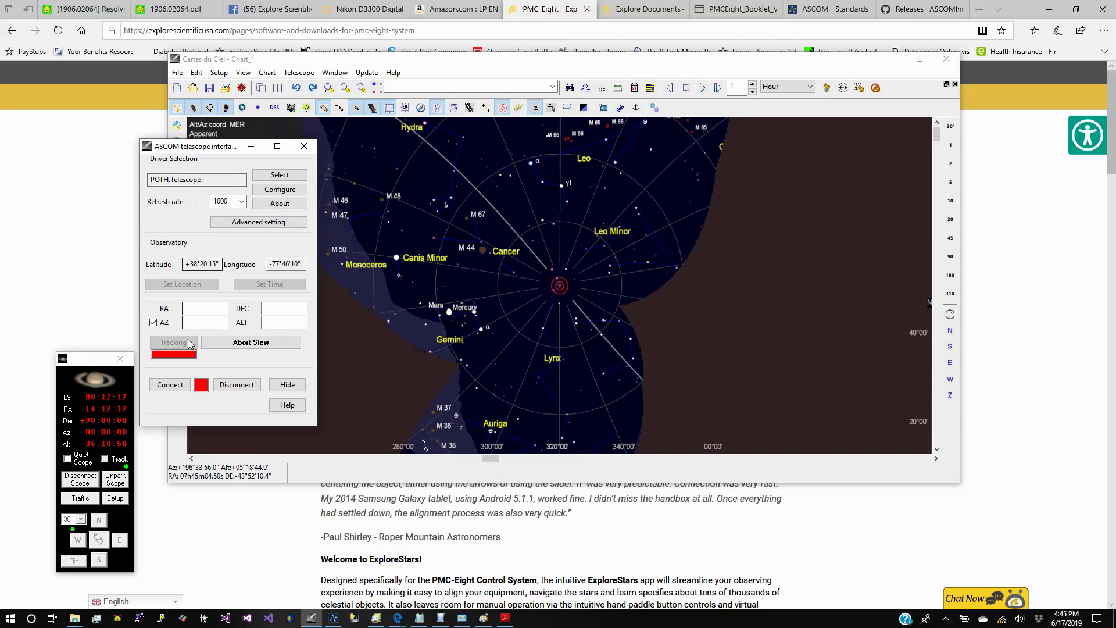
Connect the sky chart to the mount through the ASCOM telescope interface and hide the interface window
left_click(163, 386)
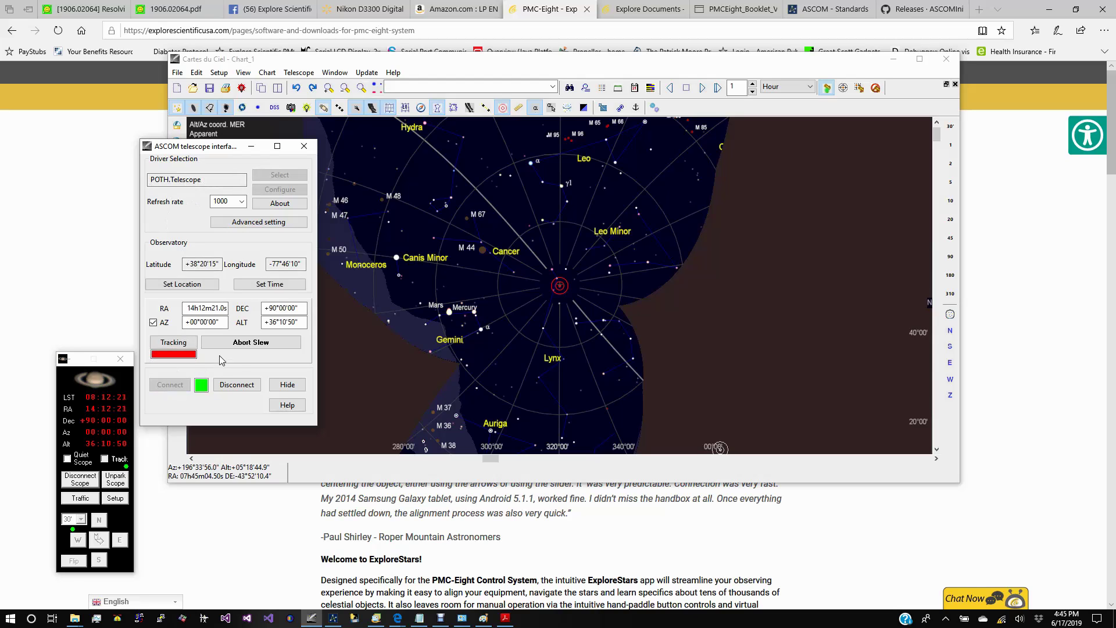
left_click(288, 385)
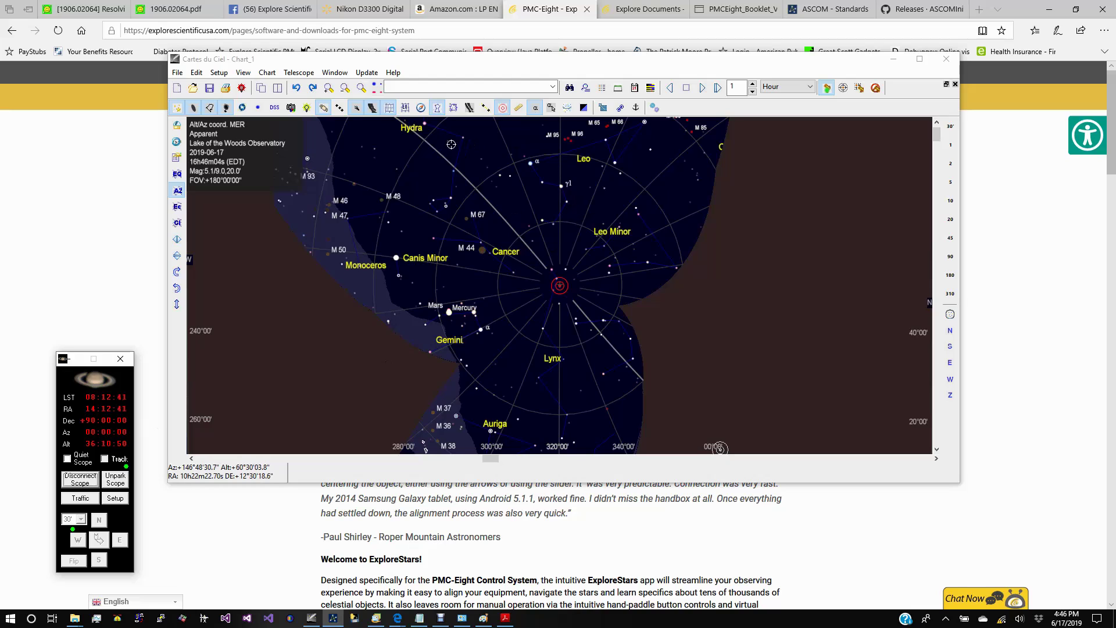
Make the chart track the telescope in equatorial coordinates and narrow its field of view to 5 degrees
left_click(303, 75)
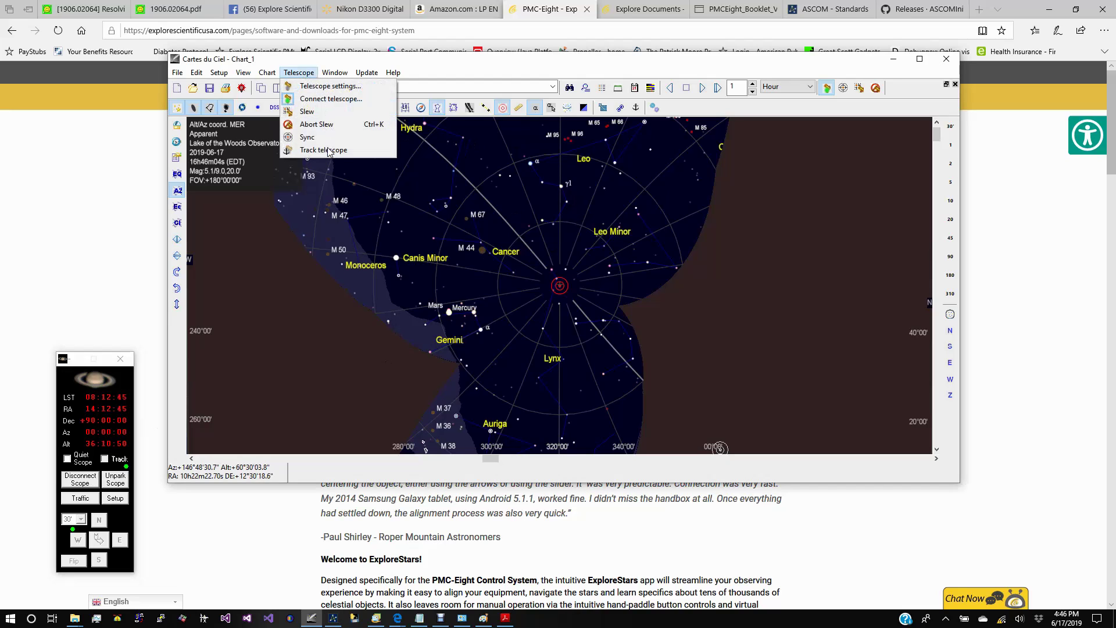
left_click(329, 151)
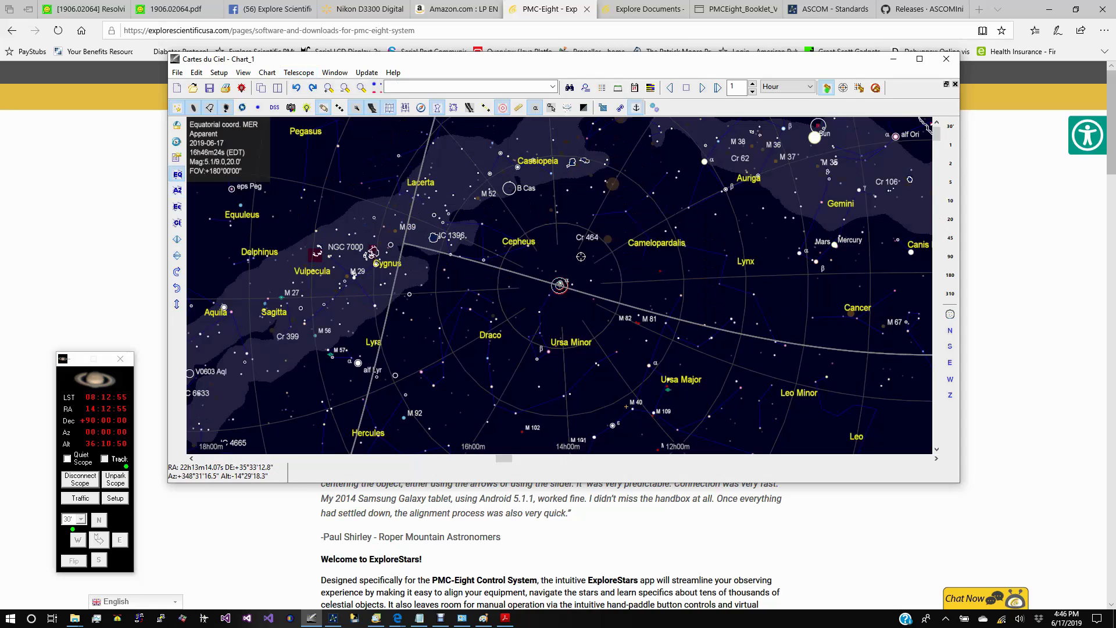
left_click(951, 182)
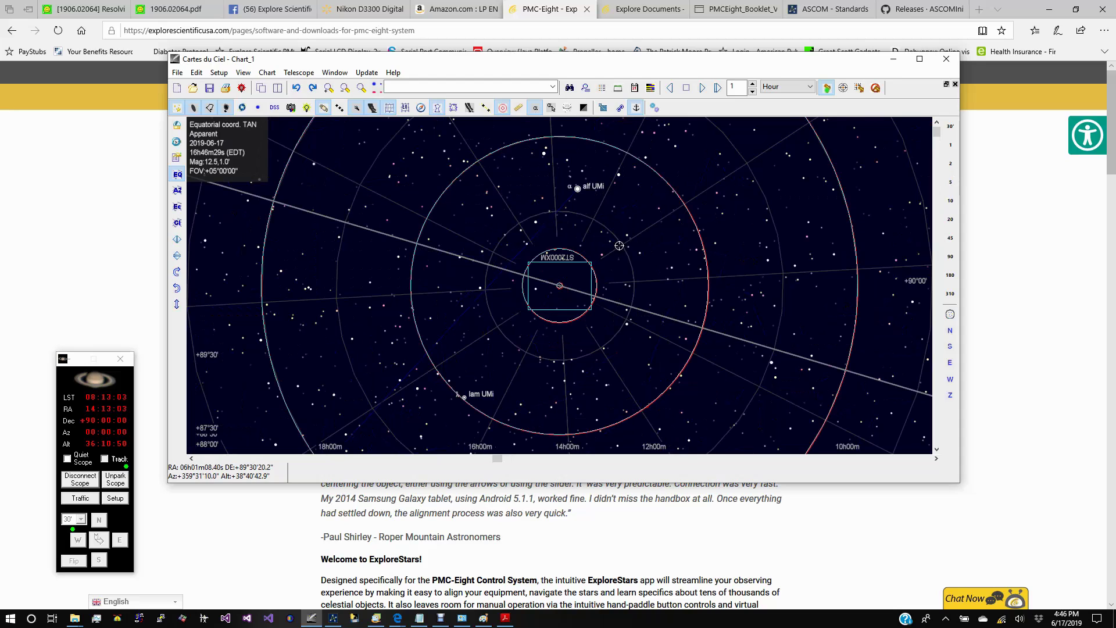
Review the catalogue details and coordinates of the star alf UMi near the pole, and close them
left_click(575, 189)
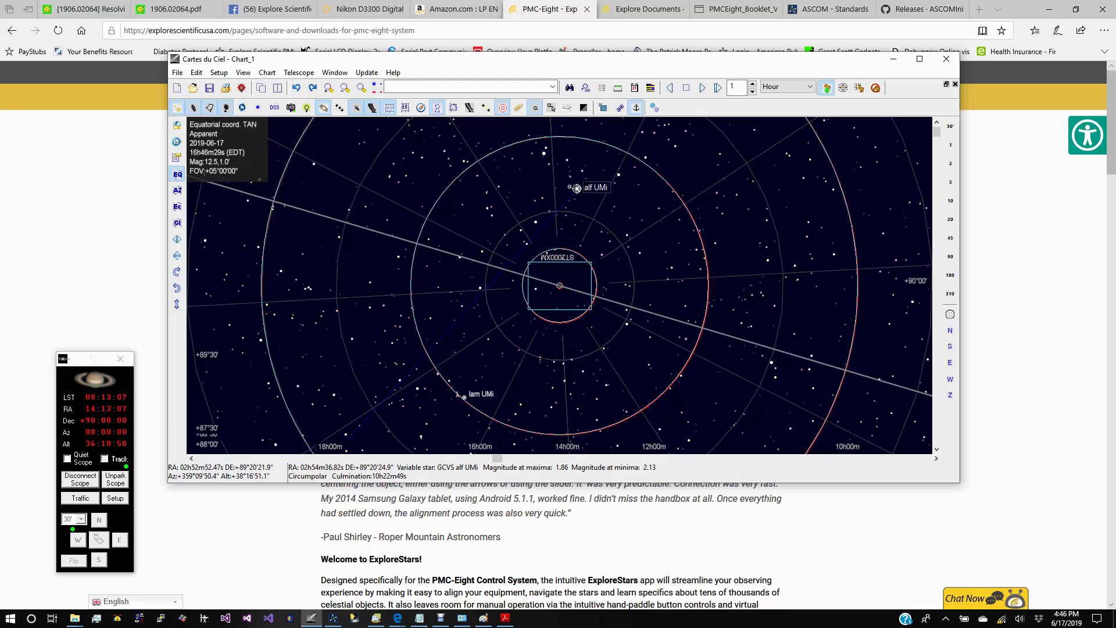
right_click(577, 188)
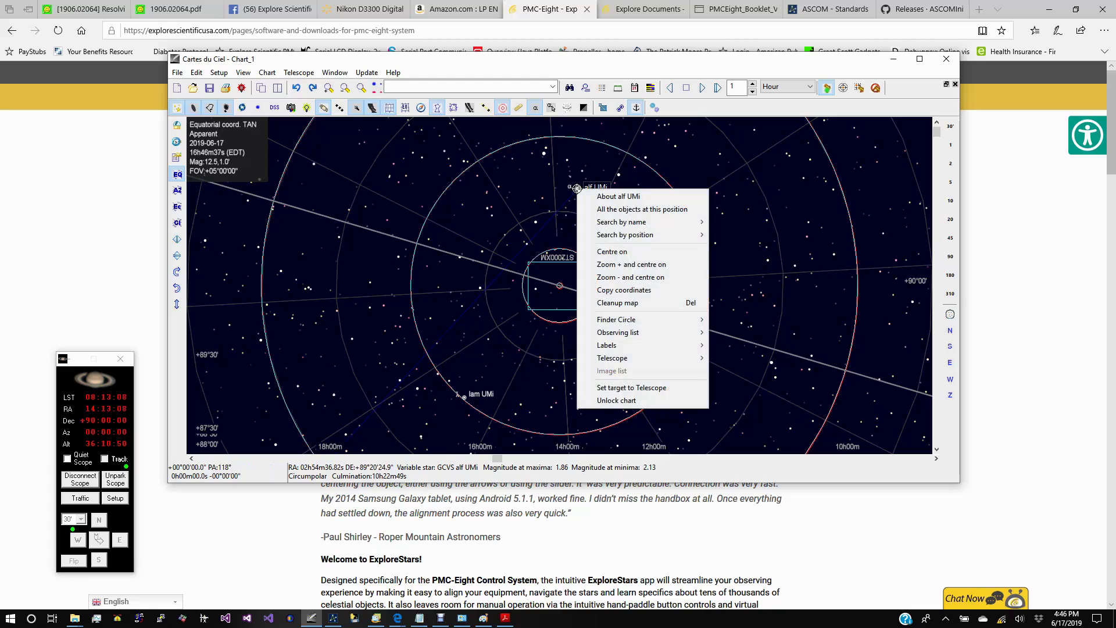
left_click(623, 196)
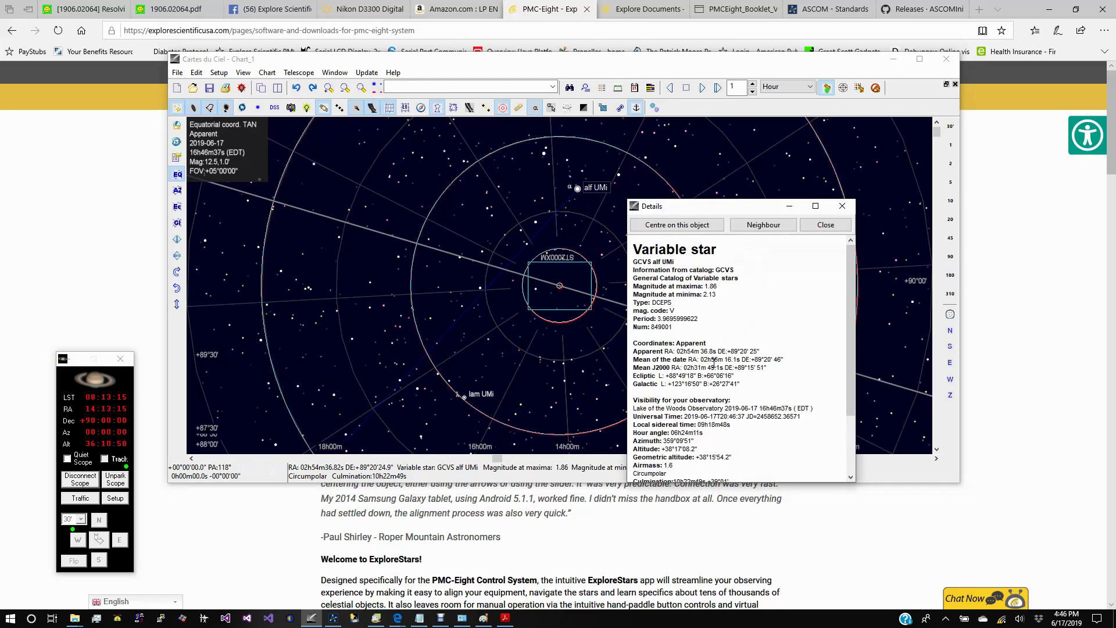
left_click(827, 225)
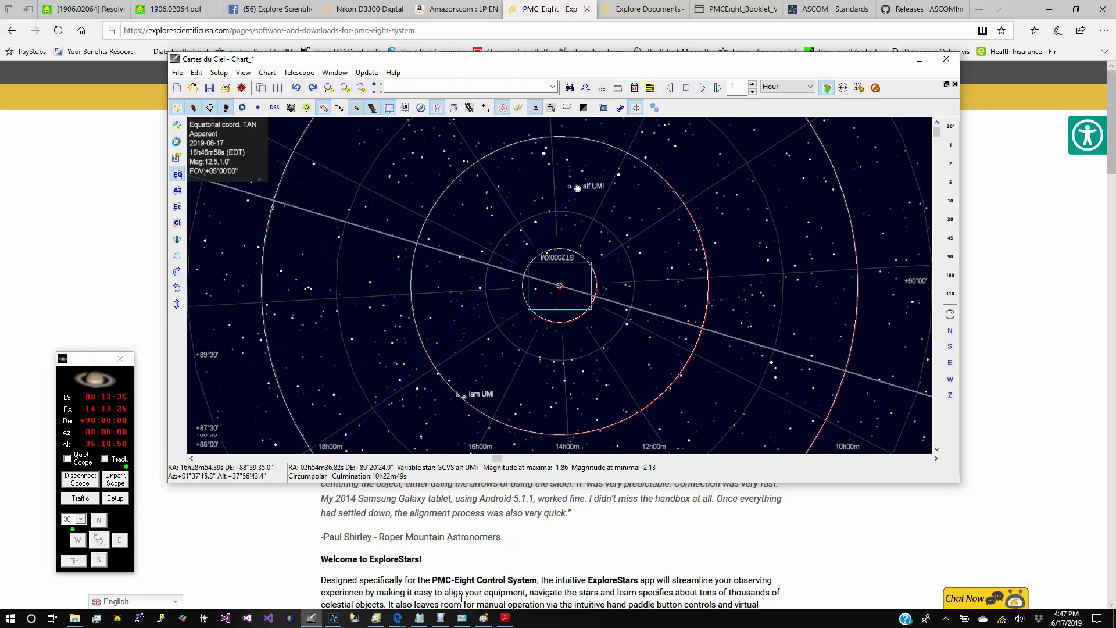
left_click(441, 617)
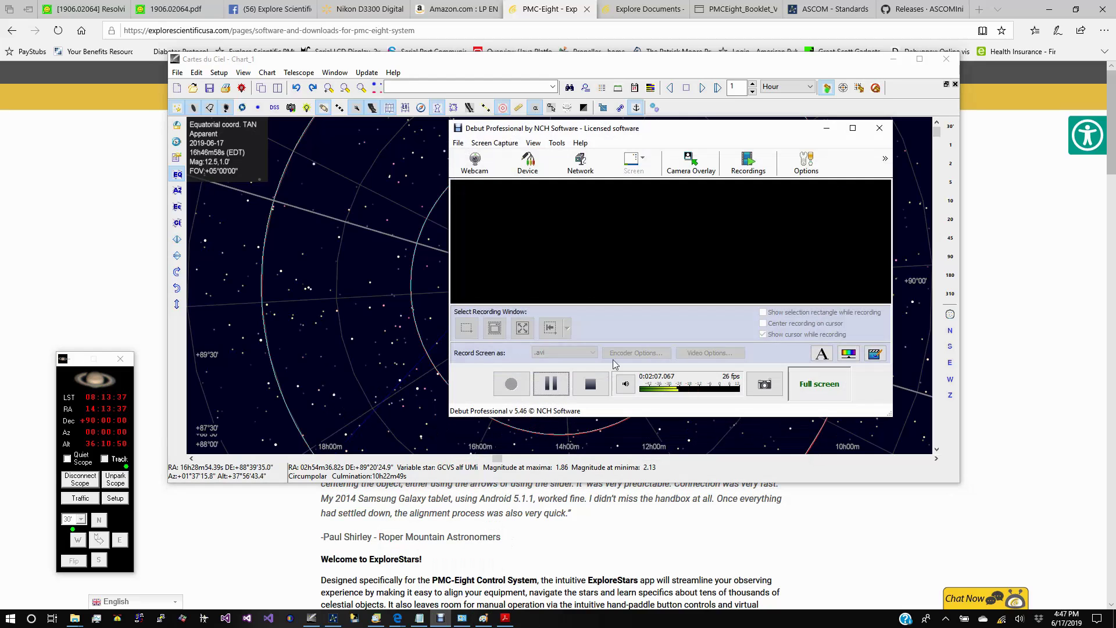
left_click(590, 384)
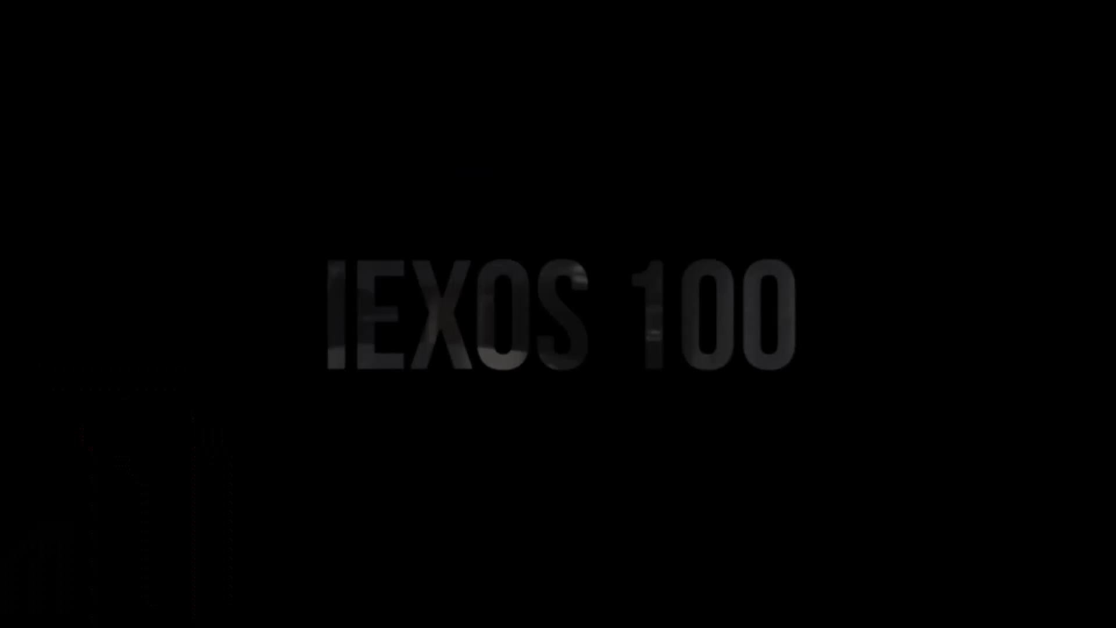